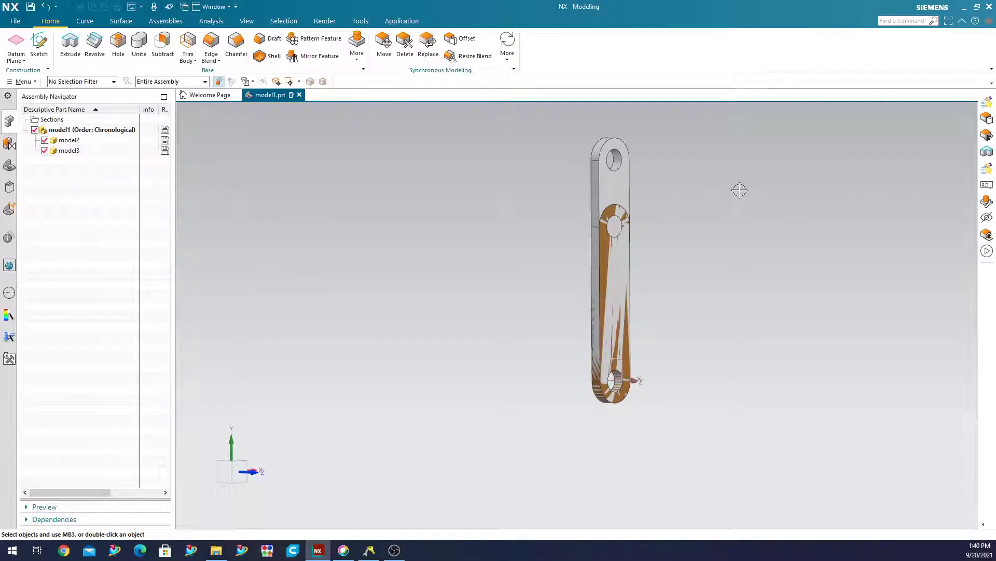
{"action": "scroll", "coordinate": [716, 158], "scroll_direction": "down", "scroll_amount": 3}
{"action": "scroll", "coordinate": [706, 153], "scroll_direction": "up", "scroll_amount": 3}
{"action": "mouse_move", "coordinate": [623, 289]}
{"action": "middle_mouse_down"}
{"action": "mouse_move", "coordinate": [632, 287]}
{"action": "mouse_move", "coordinate": [623, 282]}
{"action": "middle_mouse_up"}
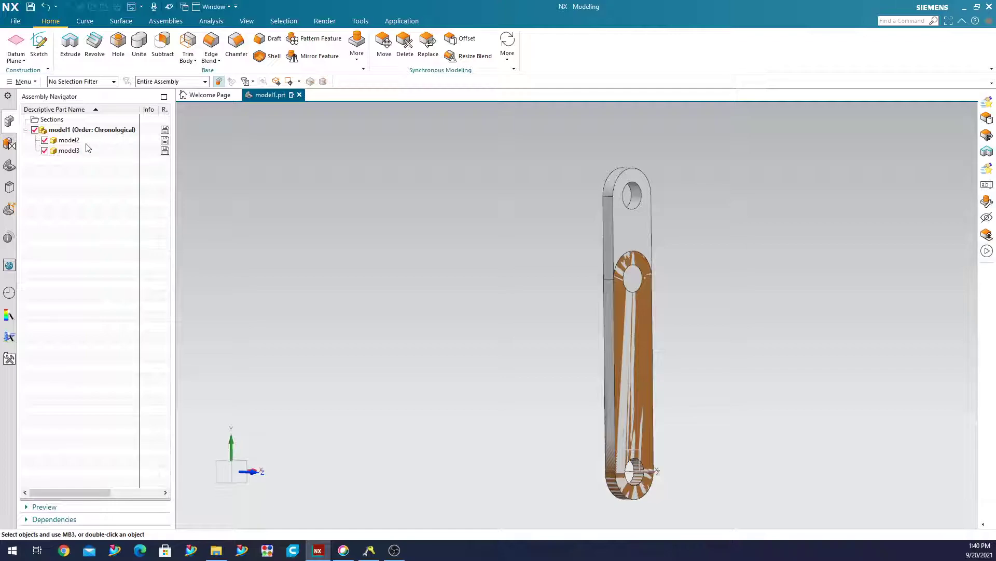
{"action": "left_click", "coordinate": [70, 140]}
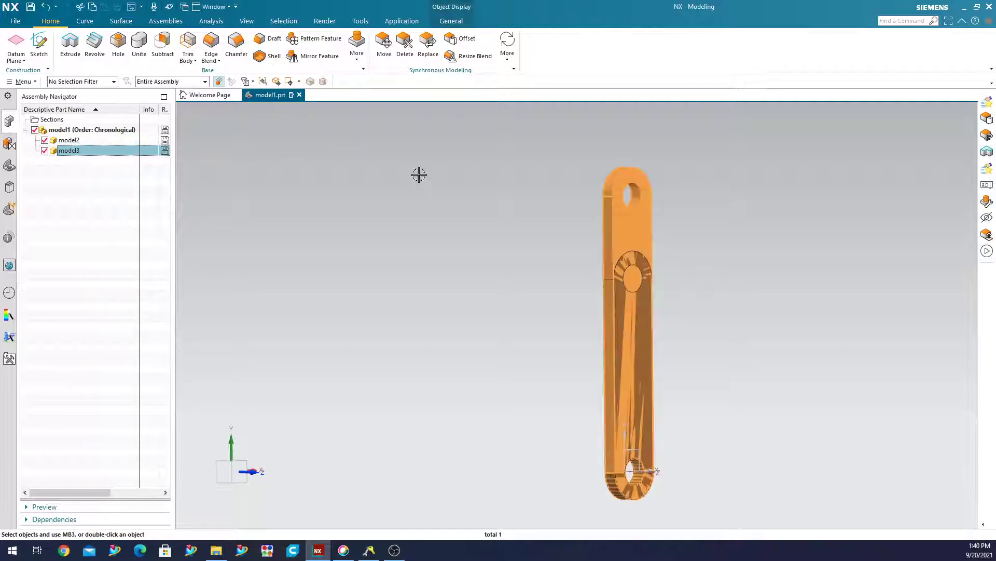
{"action": "left_click", "coordinate": [521, 185]}
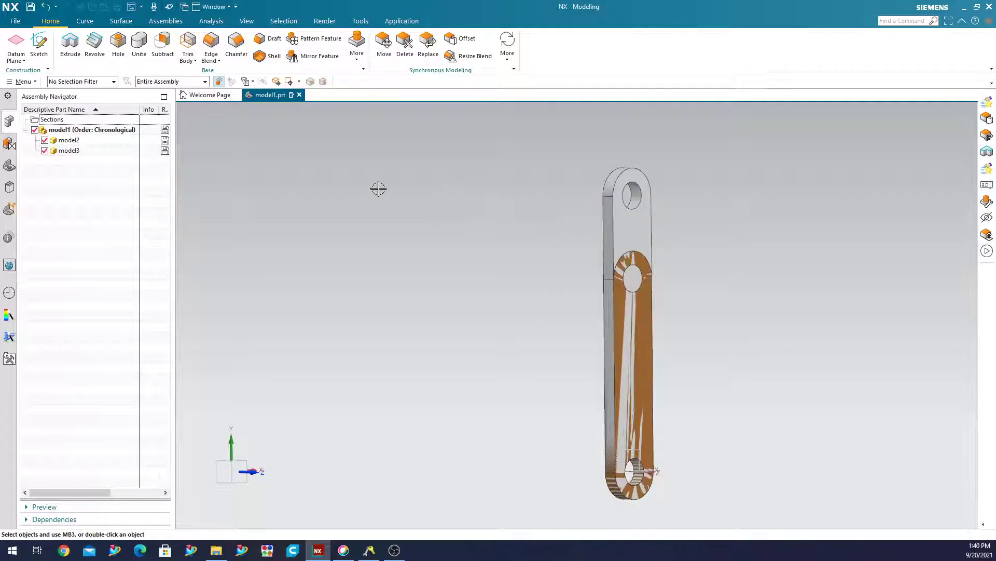
{"action": "left_click", "coordinate": [165, 21]}
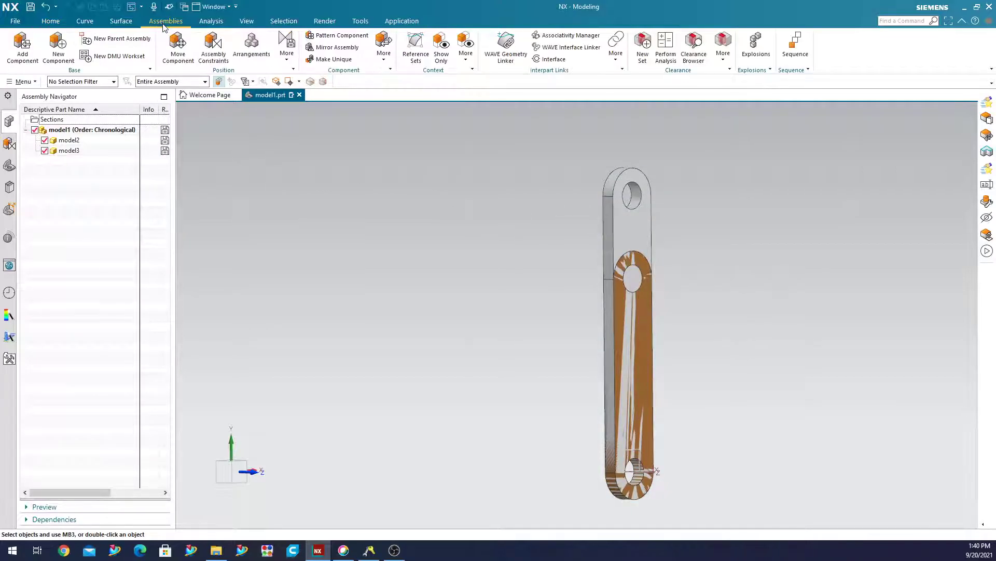
{"action": "left_click", "coordinate": [206, 52]}
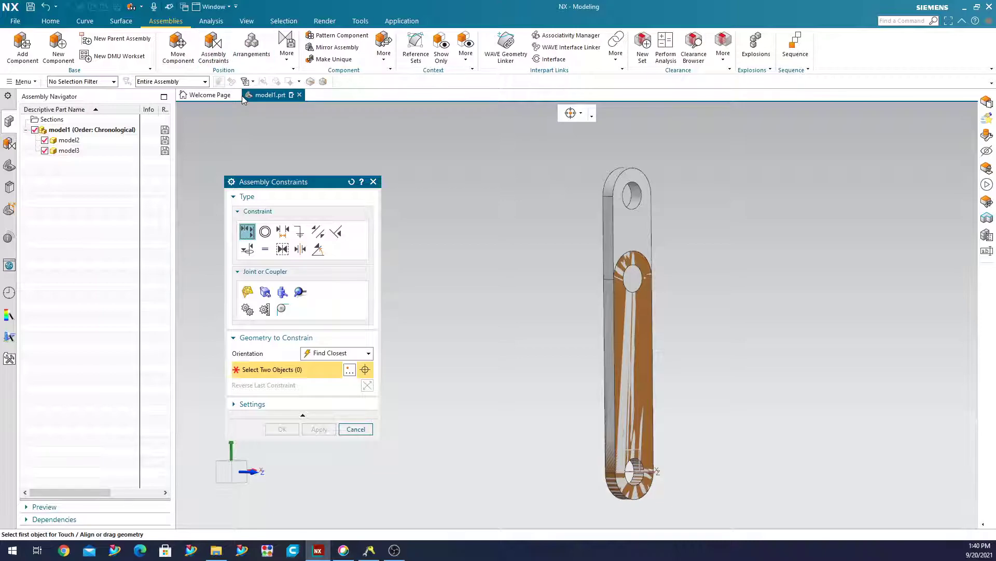
{"action": "left_click", "coordinate": [300, 231]}
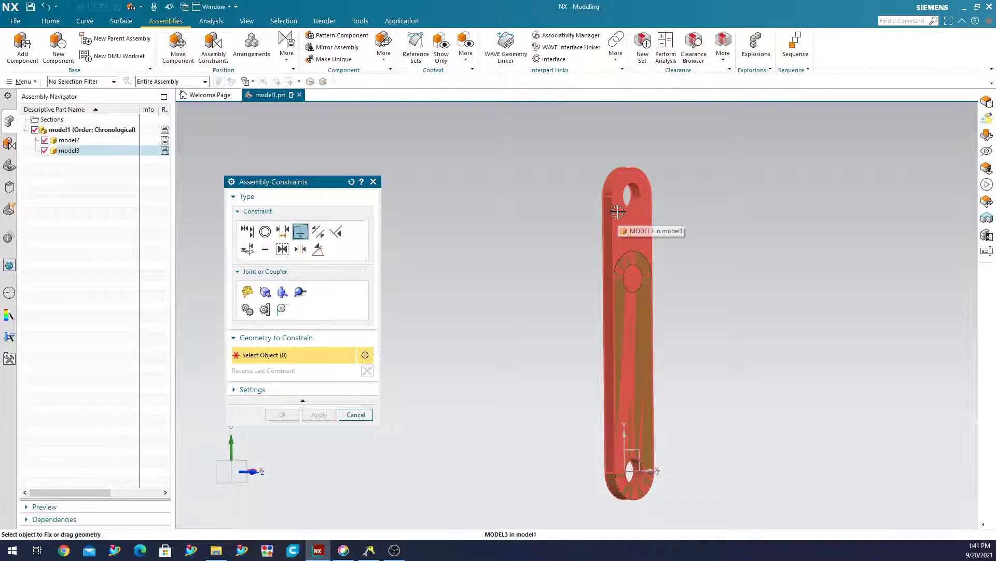
{"action": "left_click", "coordinate": [618, 212]}
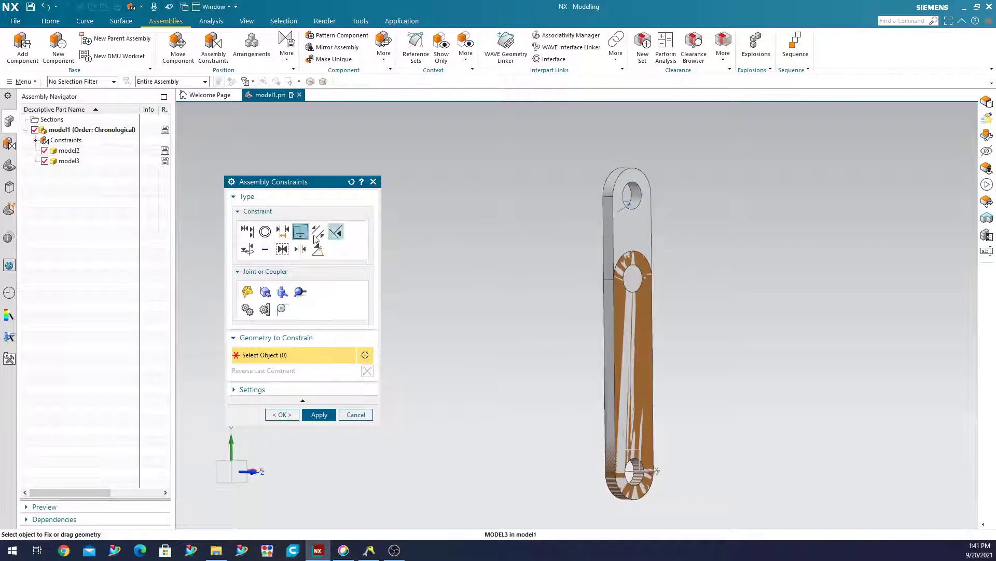
{"action": "left_click", "coordinate": [247, 232]}
{"action": "mouse_move", "coordinate": [650, 325]}
{"action": "middle_mouse_down"}
{"action": "mouse_move", "coordinate": [739, 325]}
{"action": "mouse_move", "coordinate": [716, 338]}
{"action": "mouse_move", "coordinate": [636, 338]}
{"action": "middle_mouse_up"}
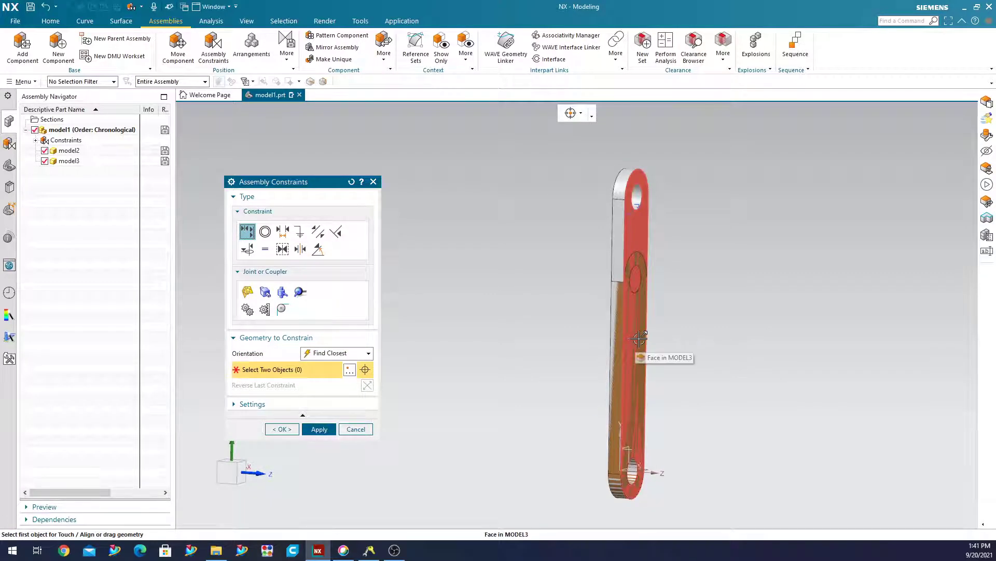
{"action": "left_click", "coordinate": [639, 339]}
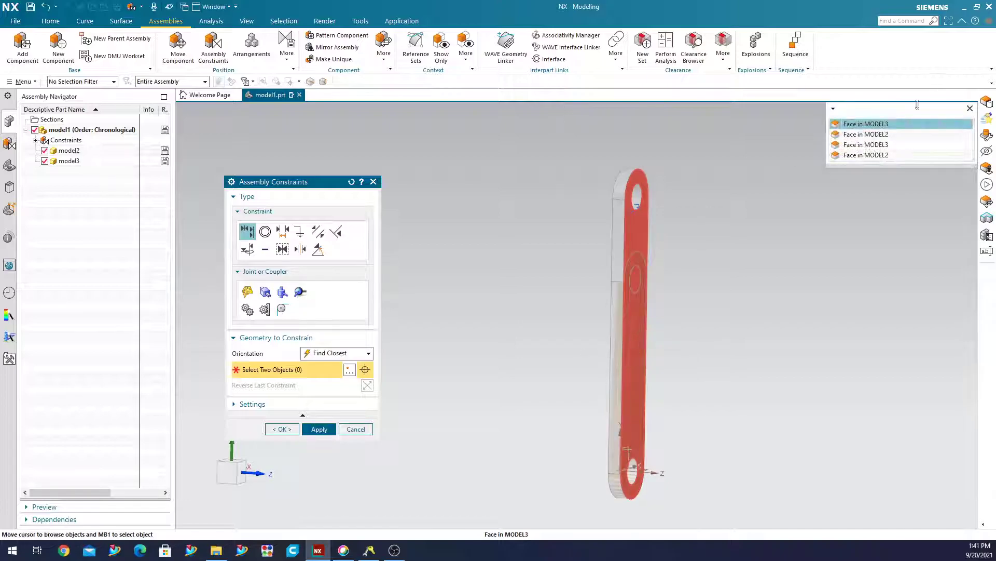
{"action": "left_click", "coordinate": [873, 136]}
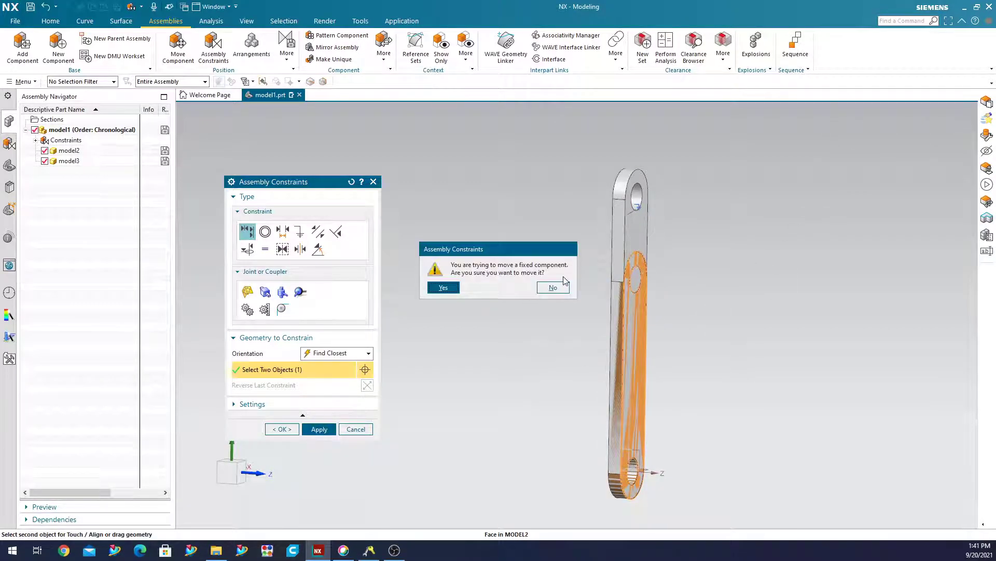
{"action": "left_click", "coordinate": [549, 286]}
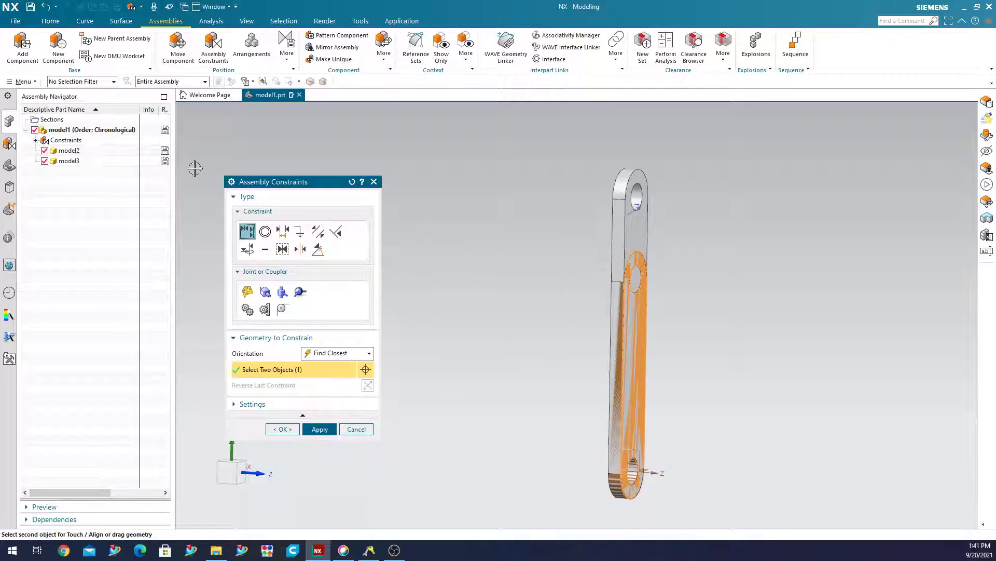
{"action": "left_click", "coordinate": [374, 181]}
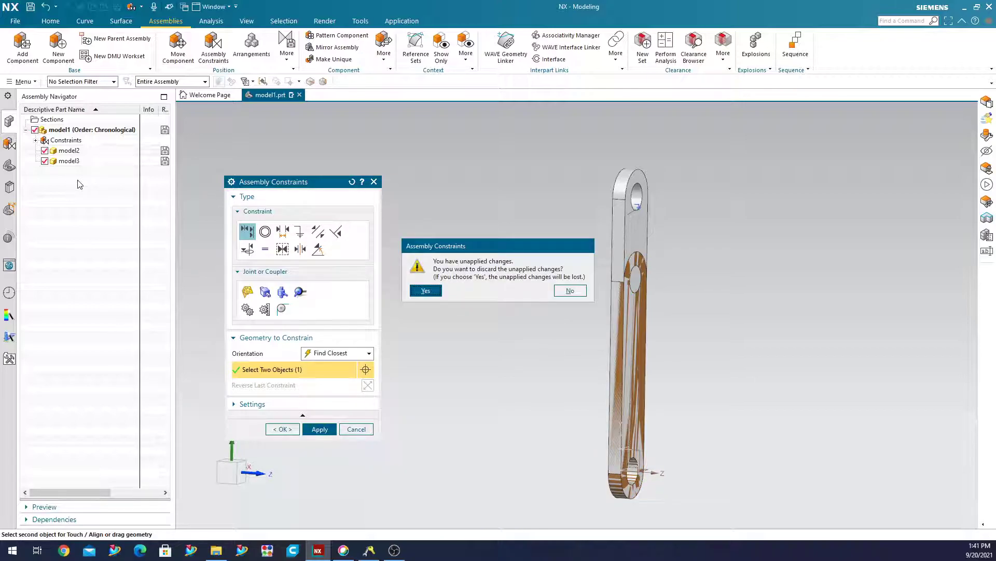
{"action": "left_click", "coordinate": [434, 292]}
Step: Fix the longer grey link, model3, in place with a Fix assembly constraint
{"action": "left_click", "coordinate": [213, 47]}
{"action": "left_click", "coordinate": [300, 232]}
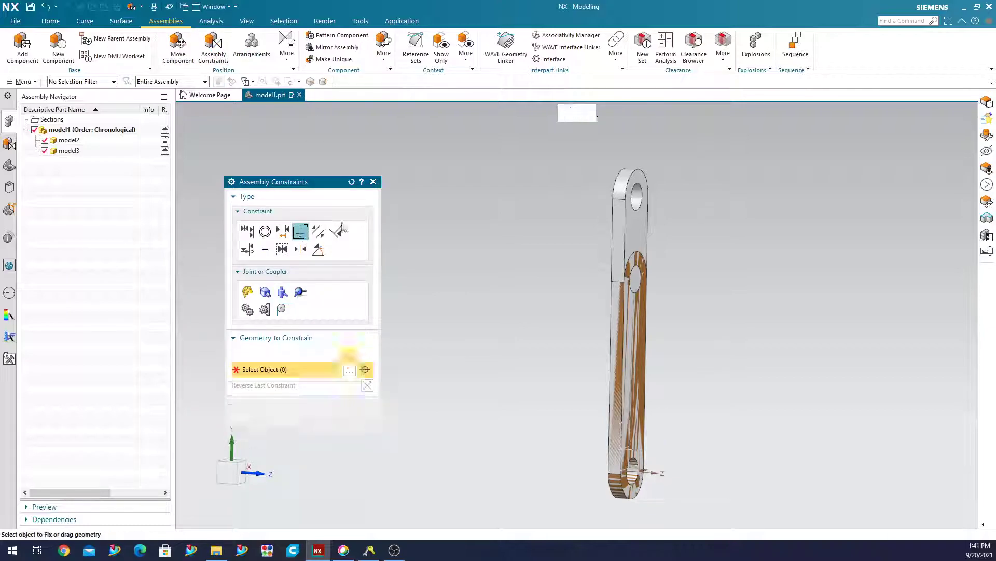
{"action": "left_click", "coordinate": [628, 209]}
{"action": "left_click", "coordinate": [285, 414]}
Step: Move the model2 component dynamically along the ZC axis to about Z 1.225, separating it from model3
{"action": "left_click", "coordinate": [178, 46]}
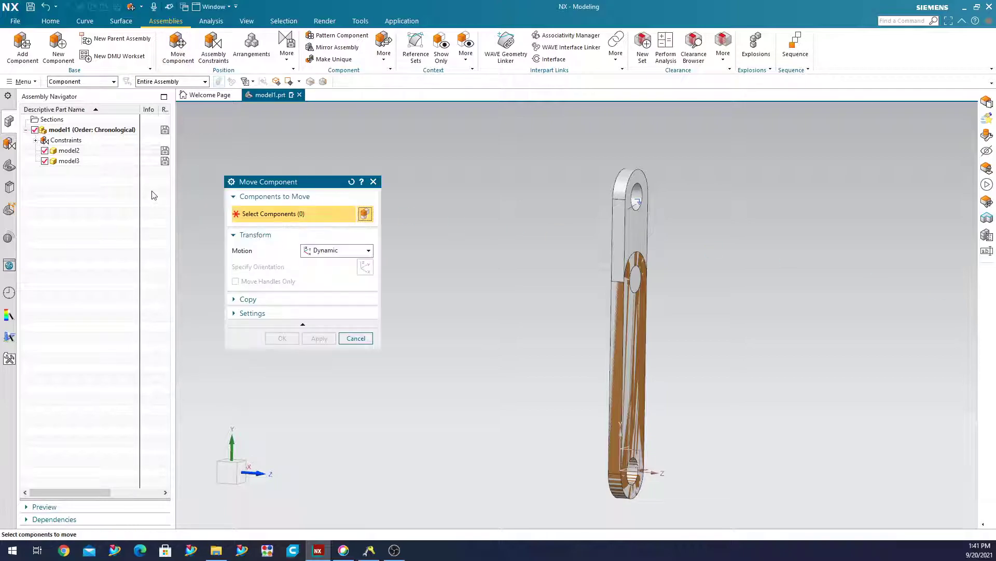
{"action": "left_click", "coordinate": [91, 153]}
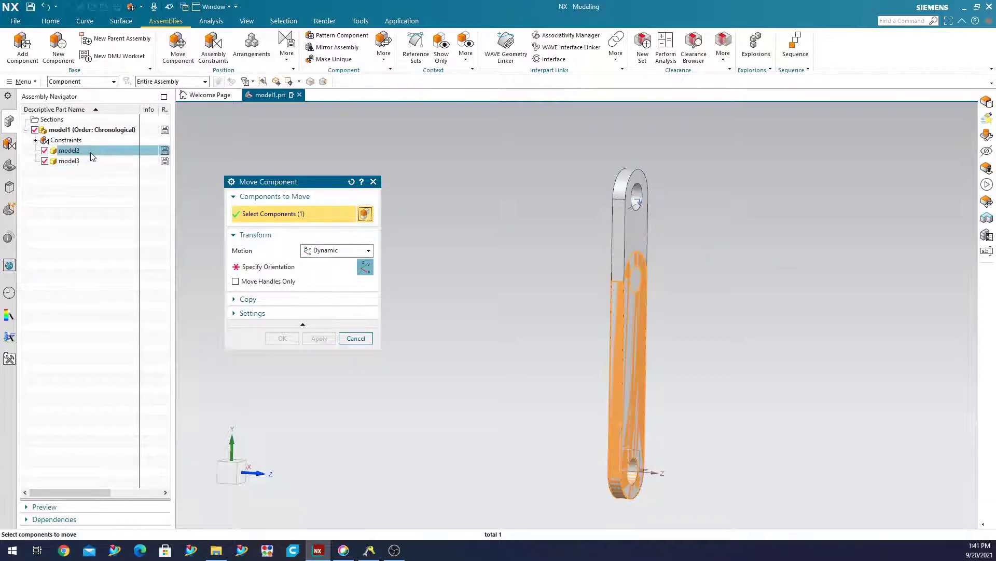
{"action": "left_click", "coordinate": [275, 266]}
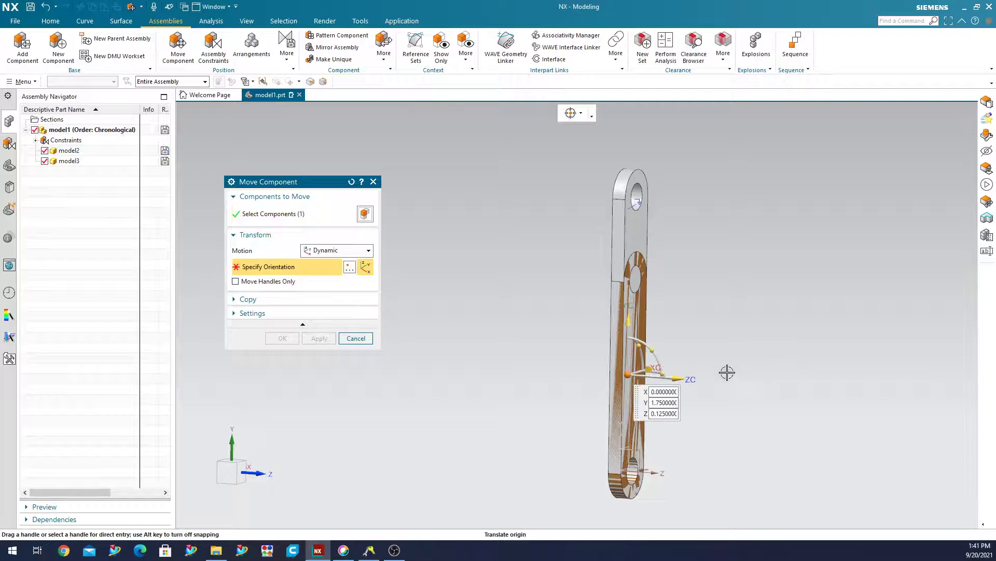
{"action": "left_click_drag", "start_coordinate": [678, 380], "coordinate": [735, 383]}
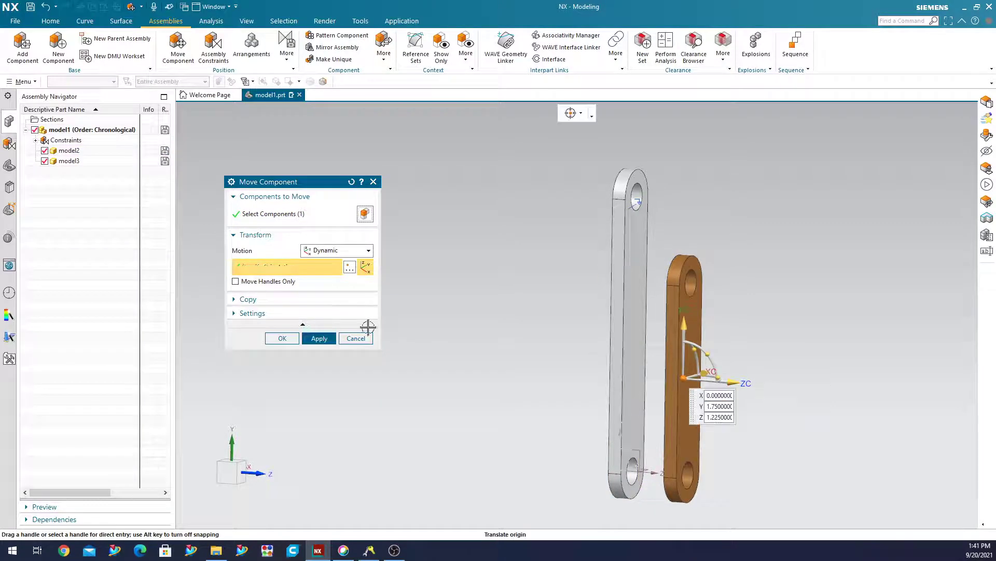
{"action": "left_click", "coordinate": [281, 340]}
Step: Add a Touch Align constraint with Touch orientation between the facing flat faces of model2 and model3
{"action": "left_click", "coordinate": [213, 48]}
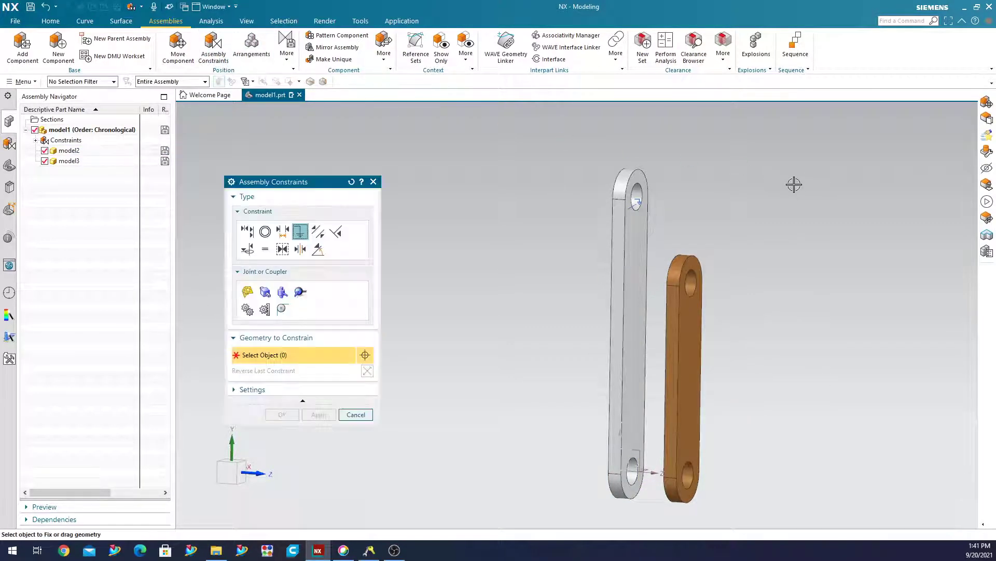
{"action": "left_click", "coordinate": [246, 232]}
{"action": "left_click", "coordinate": [368, 353]}
{"action": "left_click", "coordinate": [343, 374]}
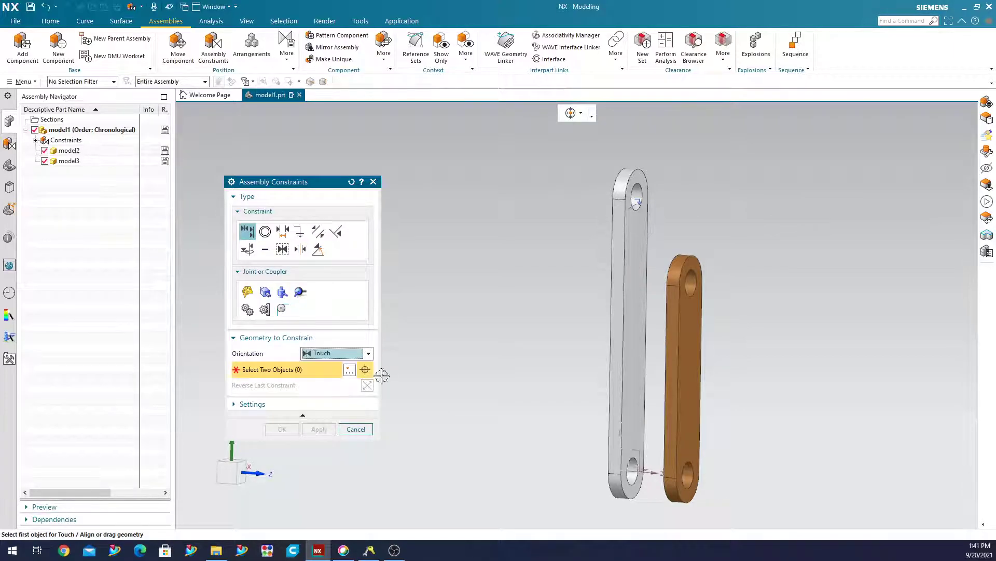
{"action": "middle_click_drag", "start_coordinate": [765, 278], "coordinate": [810, 286]}
{"action": "scroll", "coordinate": [597, 327], "scroll_direction": "up", "scroll_amount": 2}
{"action": "left_click", "coordinate": [695, 328]}
{"action": "scroll", "coordinate": [831, 322], "scroll_direction": "down", "scroll_amount": 3}
{"action": "middle_click_drag", "start_coordinate": [889, 316], "coordinate": [671, 229]}
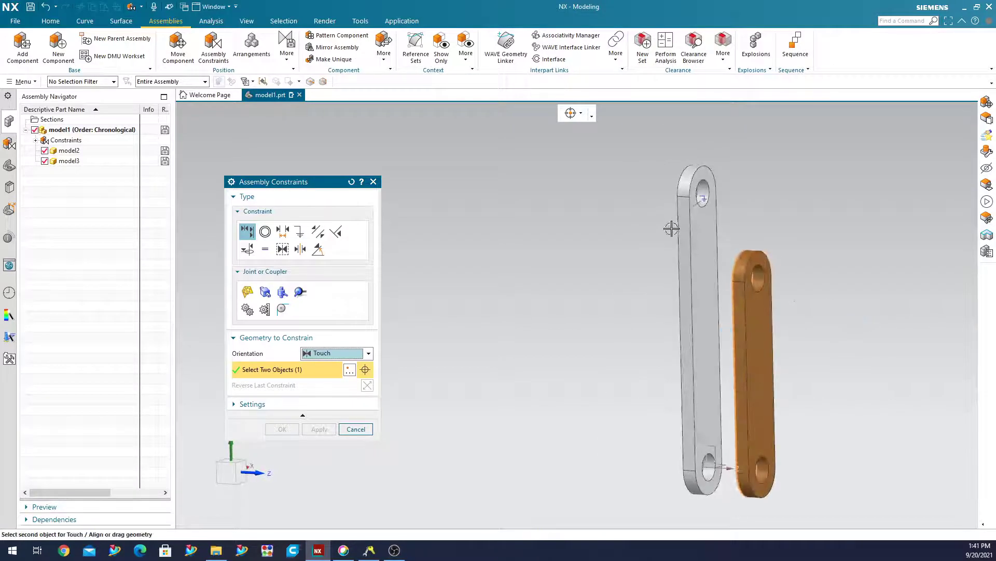
{"action": "left_click", "coordinate": [704, 226]}
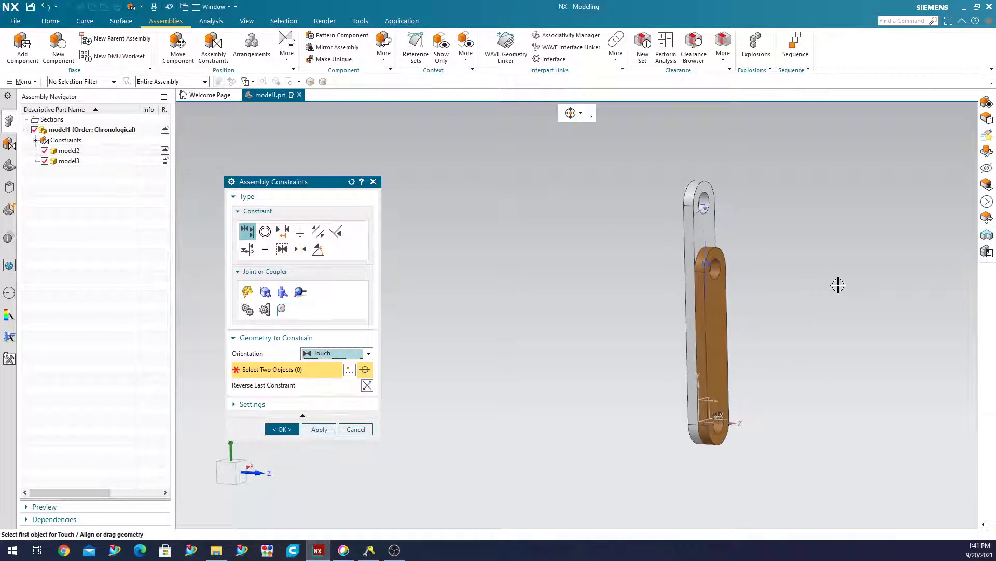
Step: Add a Concentric constraint between the upper hole edges of model2 and model3
{"action": "left_click", "coordinate": [266, 232]}
{"action": "middle_click_drag", "start_coordinate": [828, 279], "coordinate": [808, 272]}
{"action": "scroll", "coordinate": [720, 267], "scroll_direction": "up", "scroll_amount": 5}
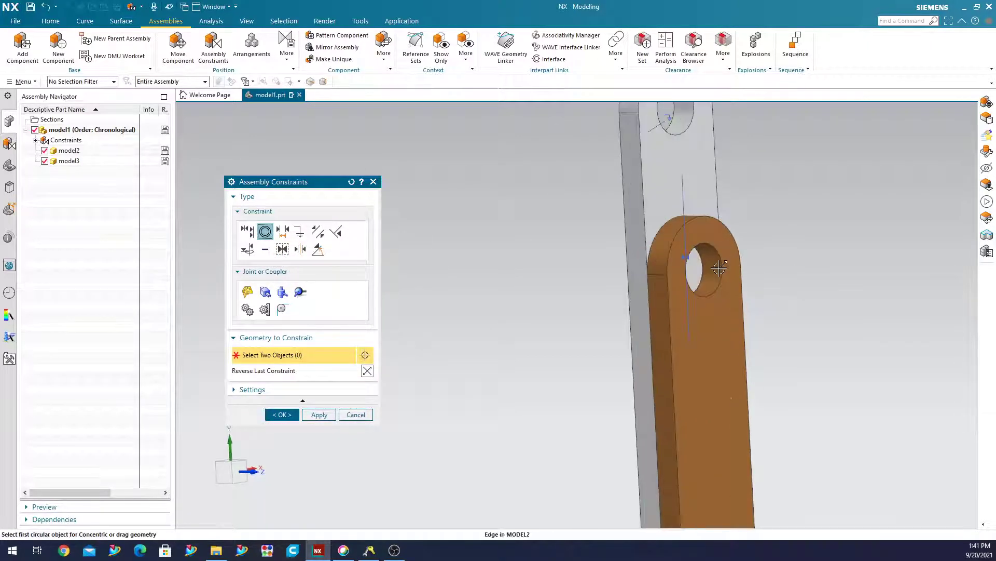
{"action": "left_click", "coordinate": [719, 267]}
{"action": "middle_click_drag", "start_coordinate": [722, 268], "coordinate": [730, 277]}
{"action": "scroll", "coordinate": [723, 178], "scroll_direction": "down", "scroll_amount": 5}
{"action": "scroll", "coordinate": [713, 228], "scroll_direction": "up", "scroll_amount": 5}
{"action": "left_click", "coordinate": [708, 235]}
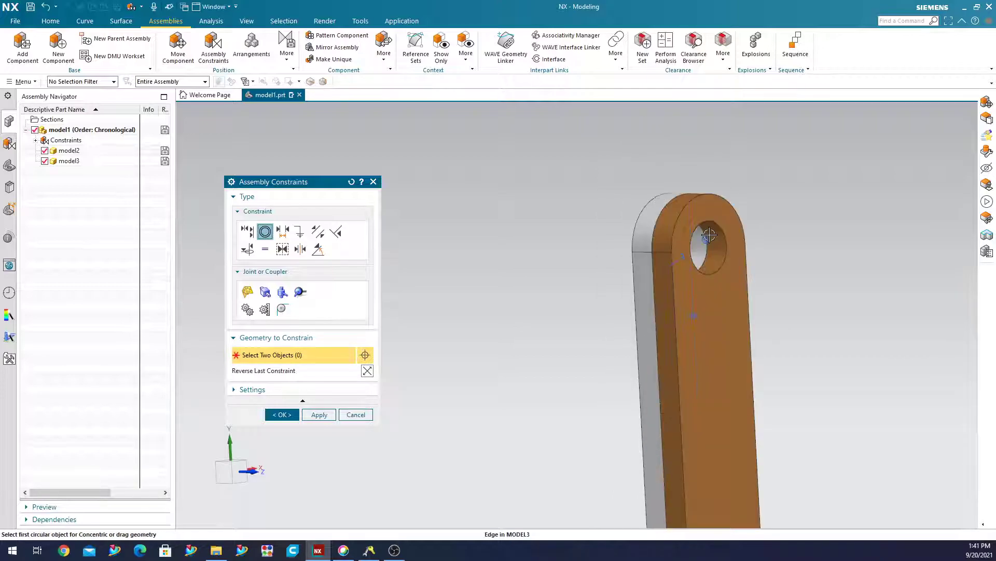
Step: Add a 3D Angle constraint between the long side faces of model2 and model3
{"action": "scroll", "coordinate": [709, 235], "scroll_direction": "down", "scroll_amount": 5}
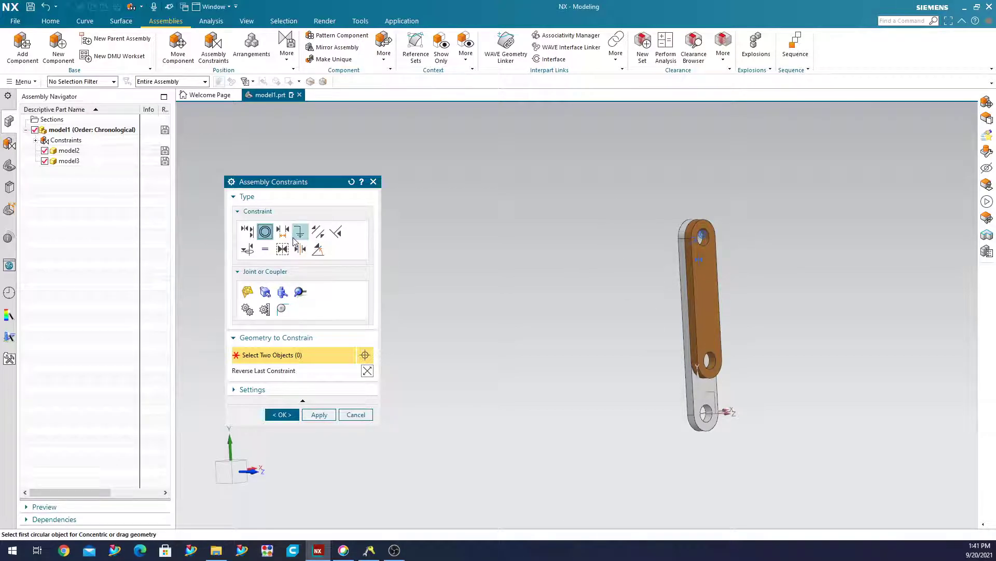
{"action": "left_click", "coordinate": [318, 249]}
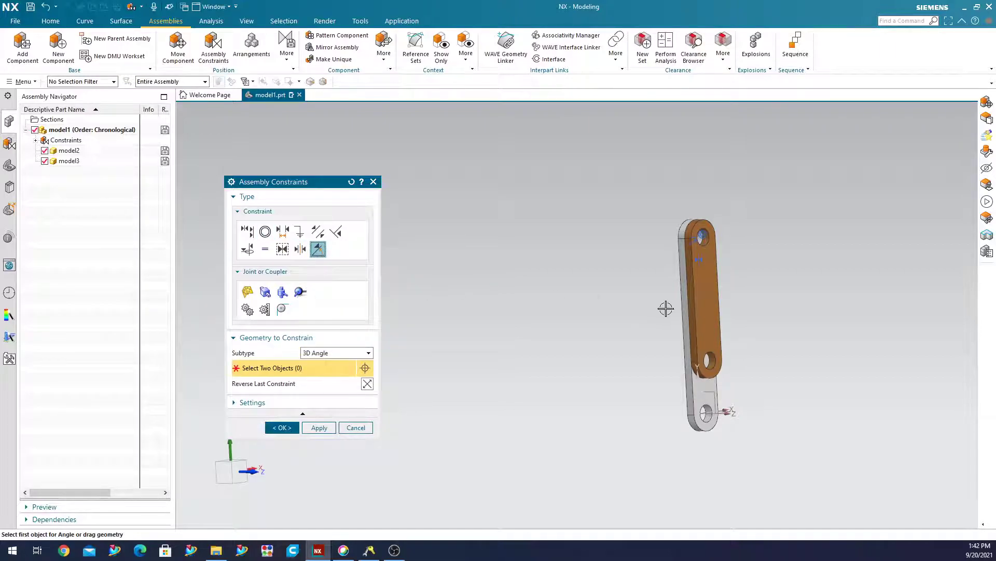
{"action": "scroll", "coordinate": [663, 309], "scroll_direction": "up", "scroll_amount": 5}
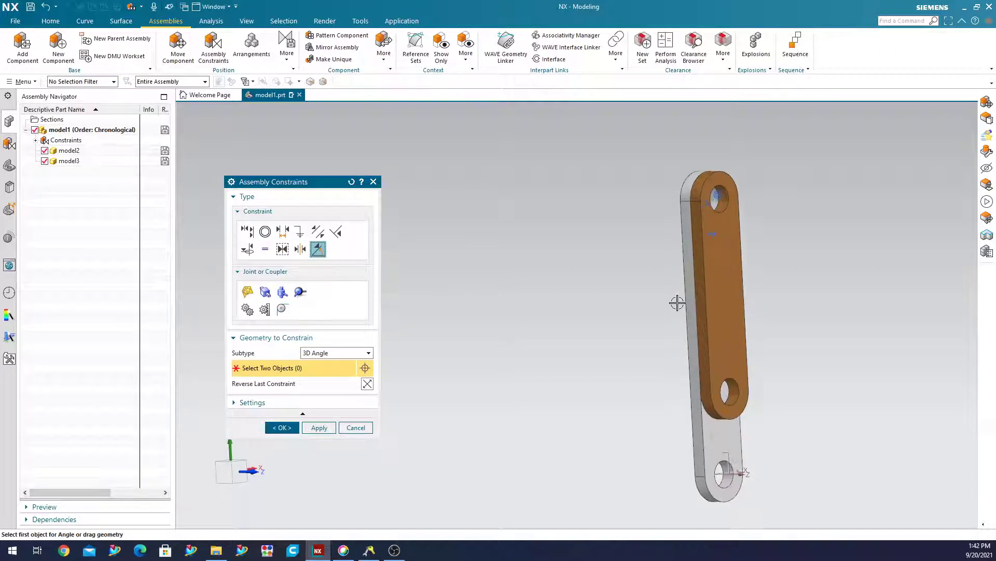
{"action": "left_click", "coordinate": [704, 296]}
{"action": "scroll", "coordinate": [701, 300], "scroll_direction": "up", "scroll_amount": 4}
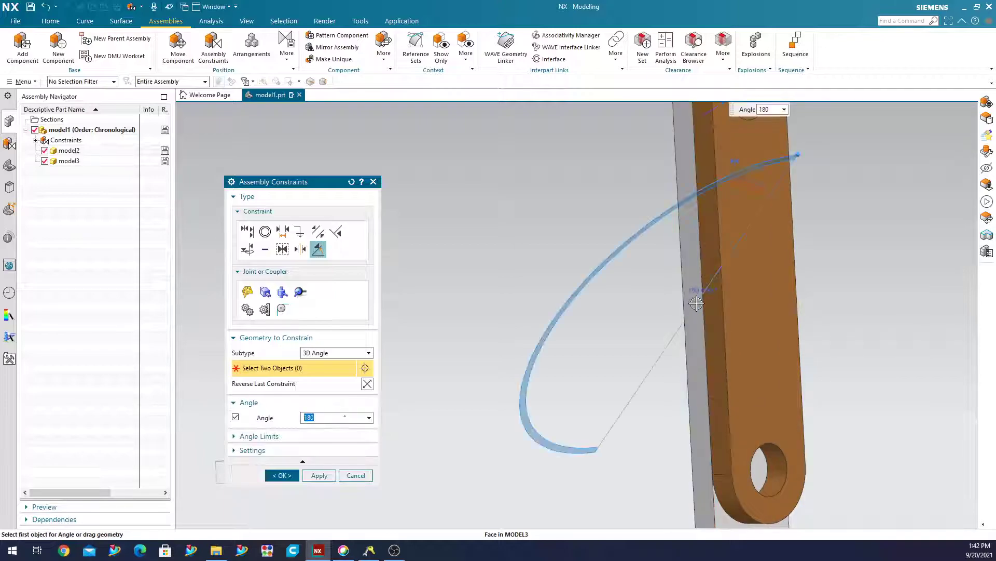
Step: Try angle values of 10, 0, 90, 180 and 270 degrees for the constraint between the two links
{"action": "scroll", "coordinate": [696, 303], "scroll_direction": "down", "scroll_amount": 5}
{"action": "middle_click_drag", "start_coordinate": [696, 303], "coordinate": [913, 317]}
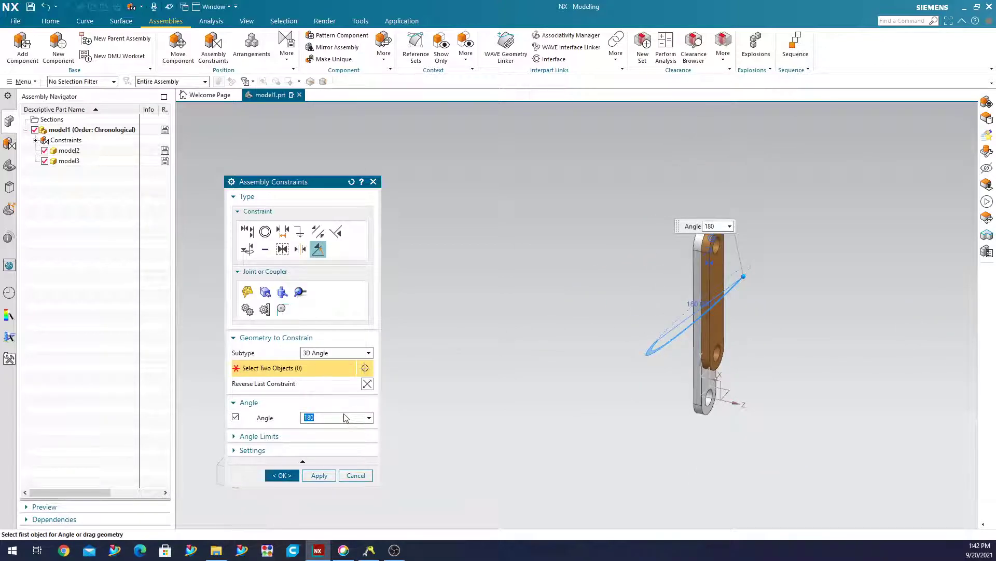
{"action": "type", "text": "10"}
{"action": "key", "text": "Return"}
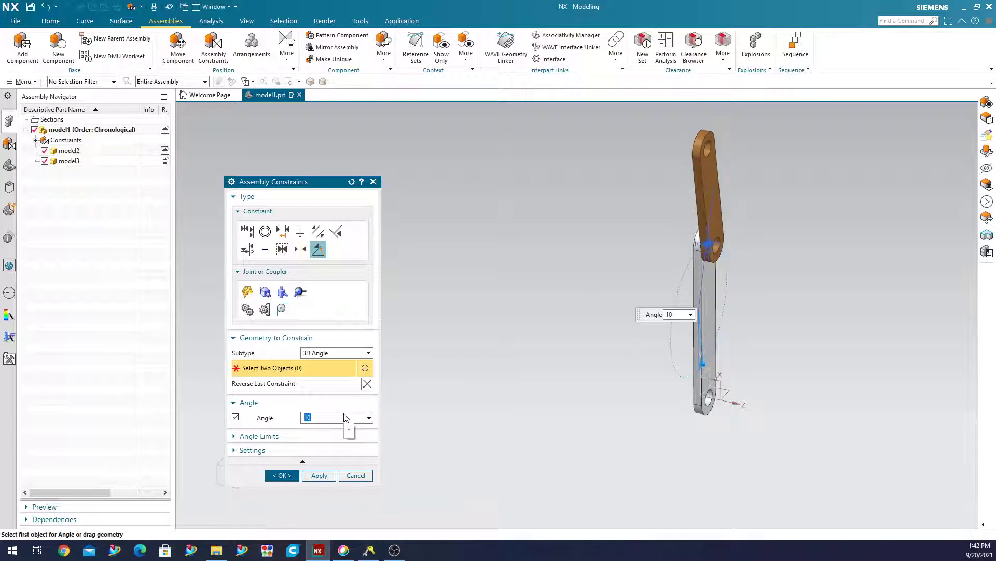
{"action": "type", "text": "0"}
{"action": "key", "text": "Return"}
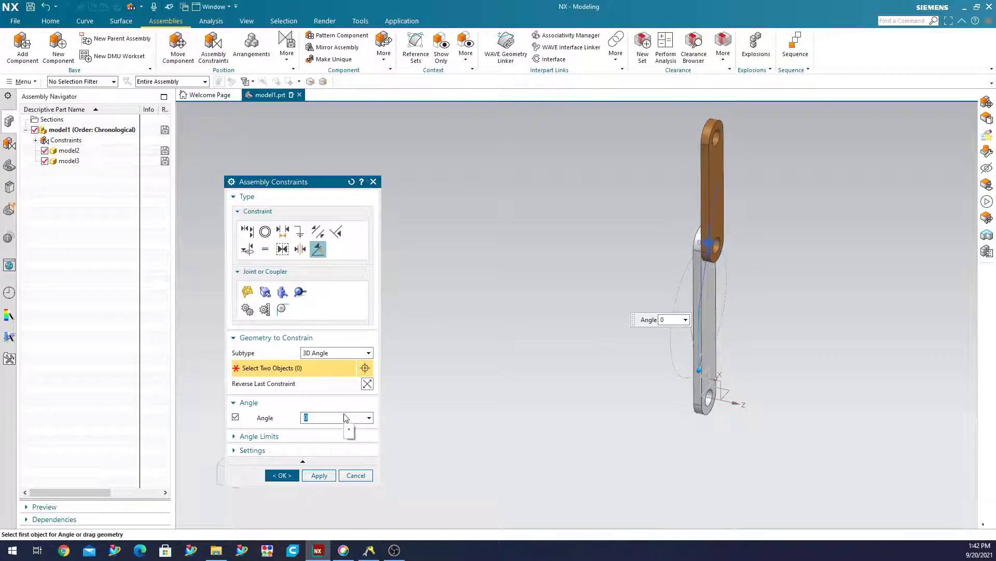
{"action": "type", "text": "90"}
{"action": "key", "text": "Return"}
{"action": "type", "text": "180"}
{"action": "key", "text": "Return"}
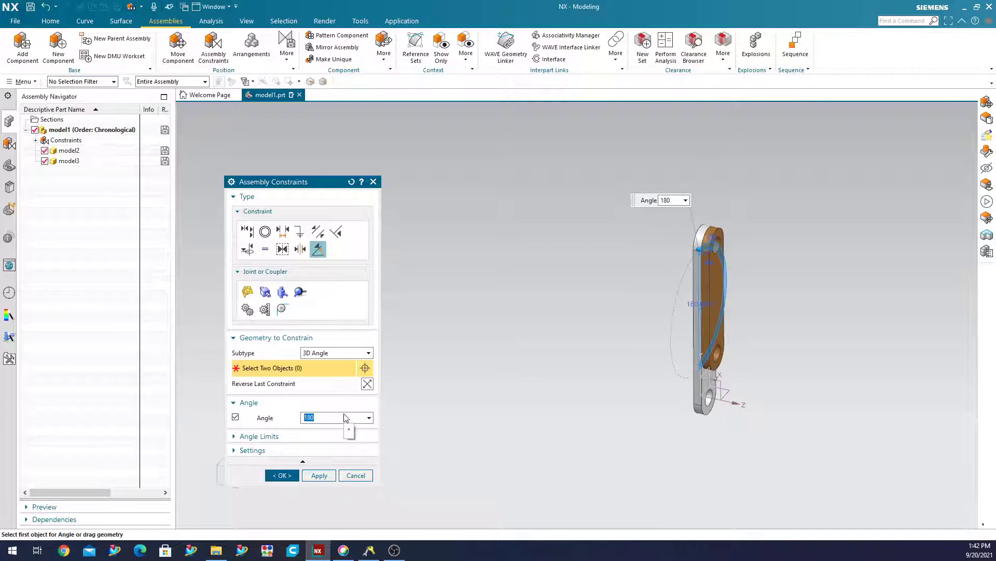
{"action": "type", "text": "270"}
{"action": "key", "text": "Return"}
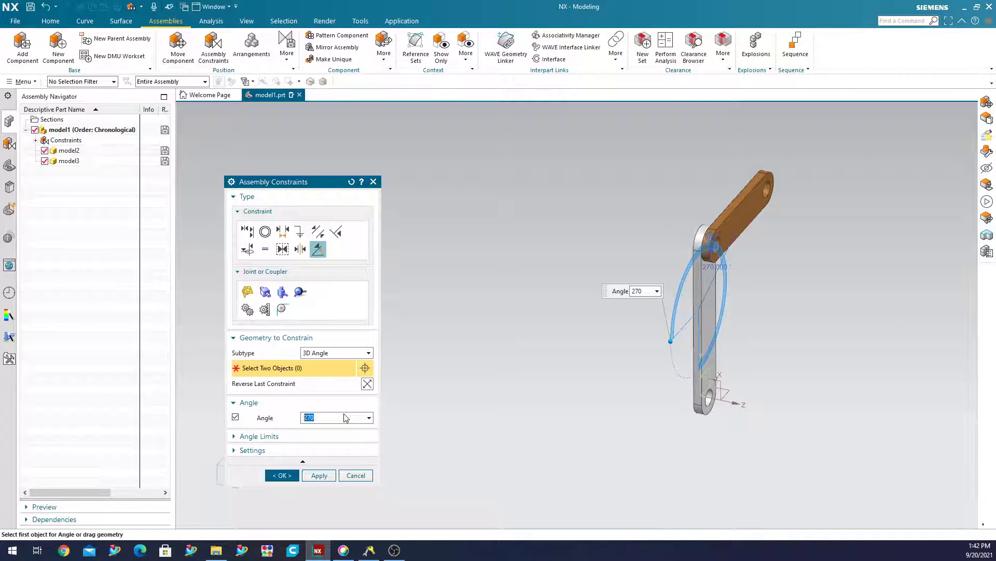
Step: Set the angle between the two links to 180 degrees and finish the assembly constraints
{"action": "type", "text": "180"}
{"action": "key", "text": "Return"}
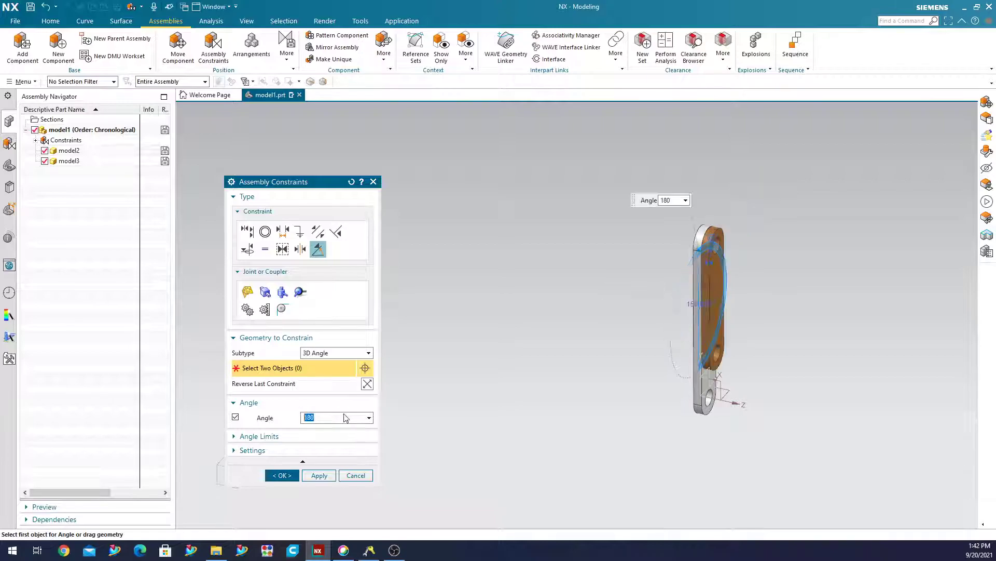
{"action": "middle_click_drag", "start_coordinate": [771, 256], "coordinate": [715, 237]}
{"action": "middle_click_drag", "start_coordinate": [792, 275], "coordinate": [787, 265]}
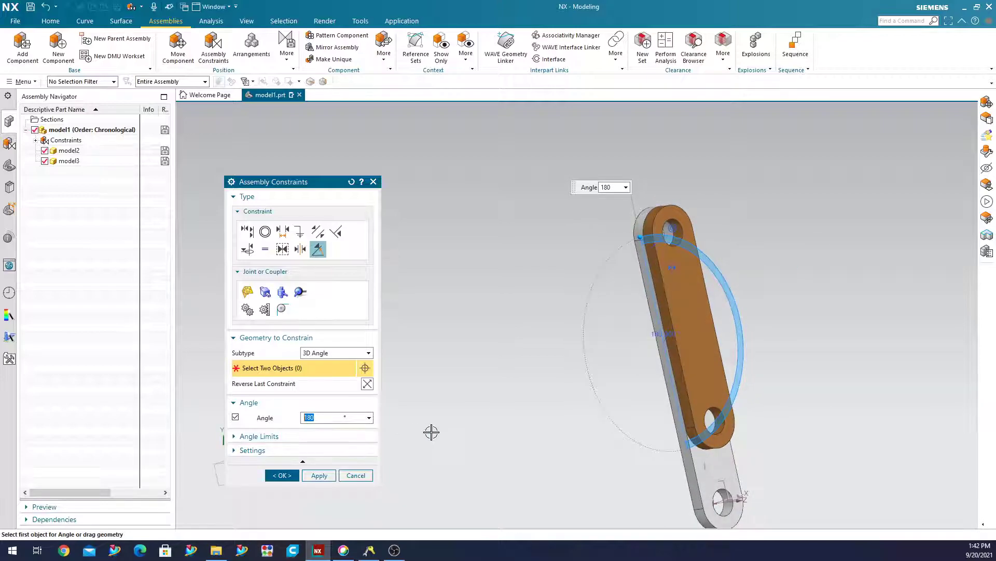
{"action": "left_click", "coordinate": [271, 479]}
{"action": "middle_click_drag", "start_coordinate": [703, 220], "coordinate": [825, 261]}
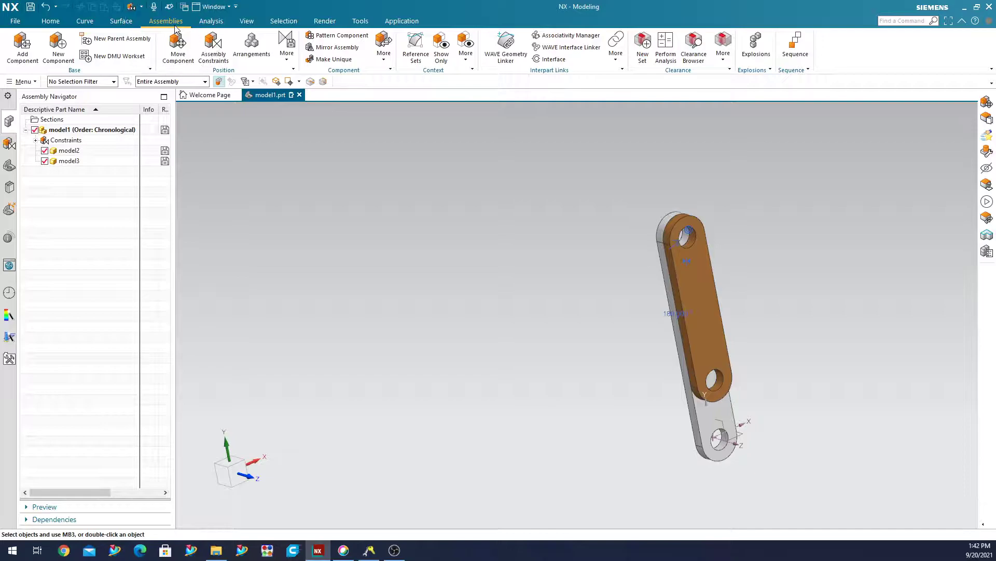
Step: Create a new assembly arrangement named 90_position
{"action": "left_click", "coordinate": [261, 57]}
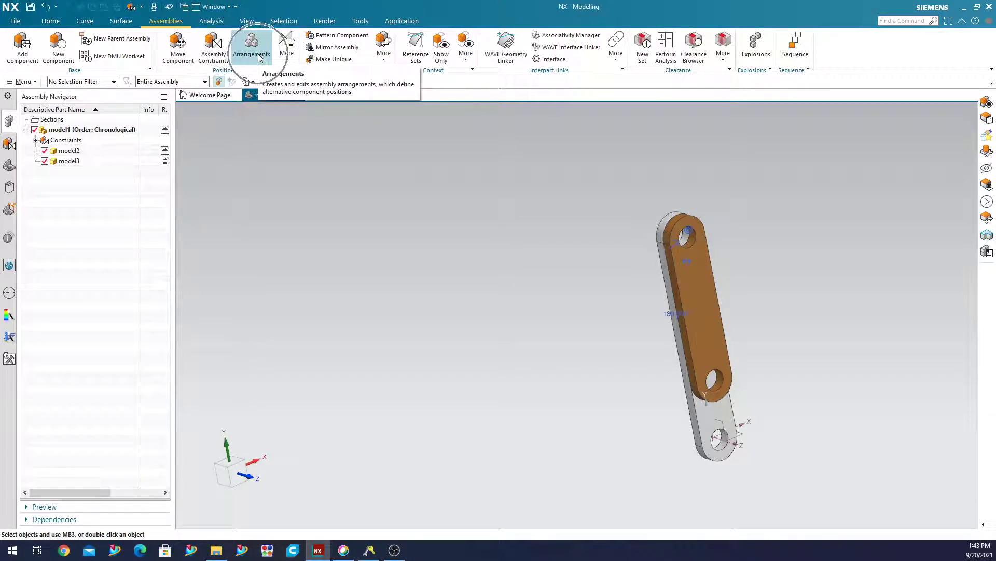
{"action": "left_click", "coordinate": [261, 57]}
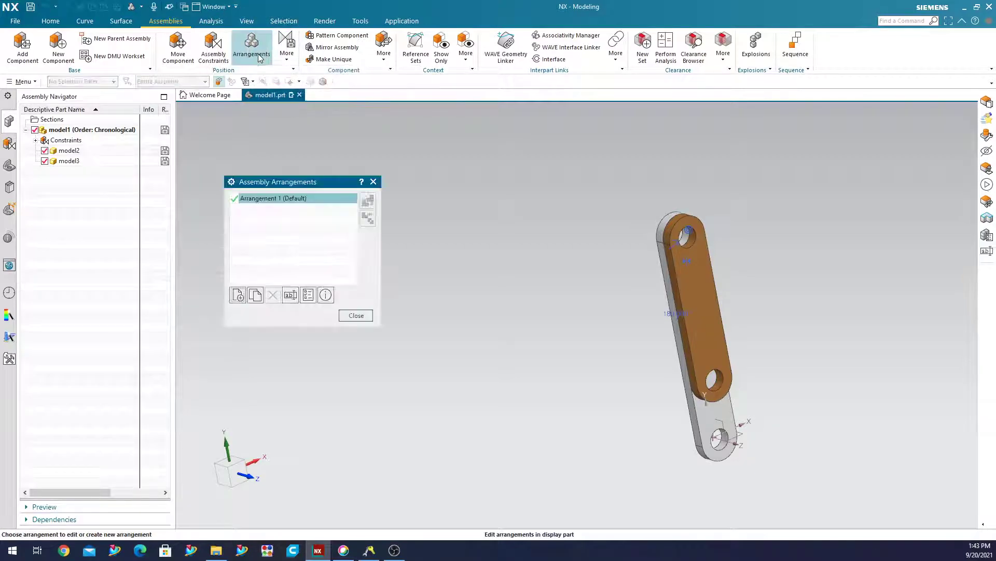
{"action": "left_click_drag", "start_coordinate": [297, 182], "coordinate": [478, 184]}
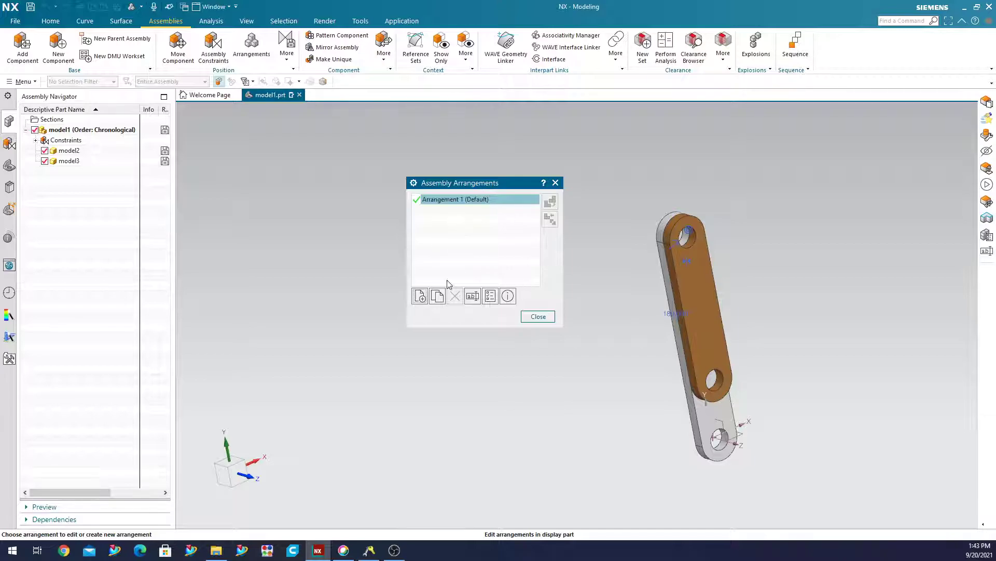
{"action": "left_click", "coordinate": [420, 296]}
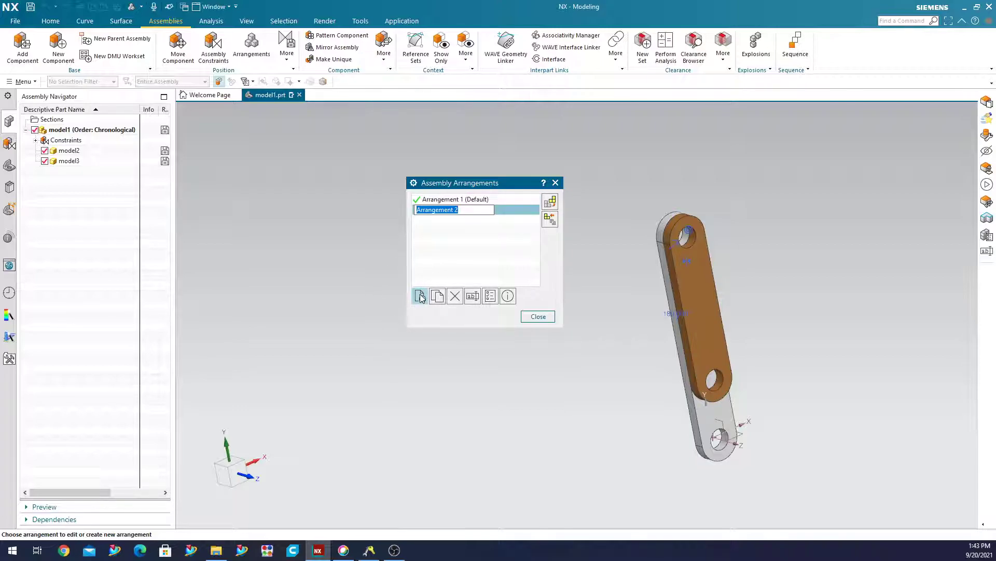
{"action": "type", "text": "90_position"}
{"action": "key", "text": "Return"}
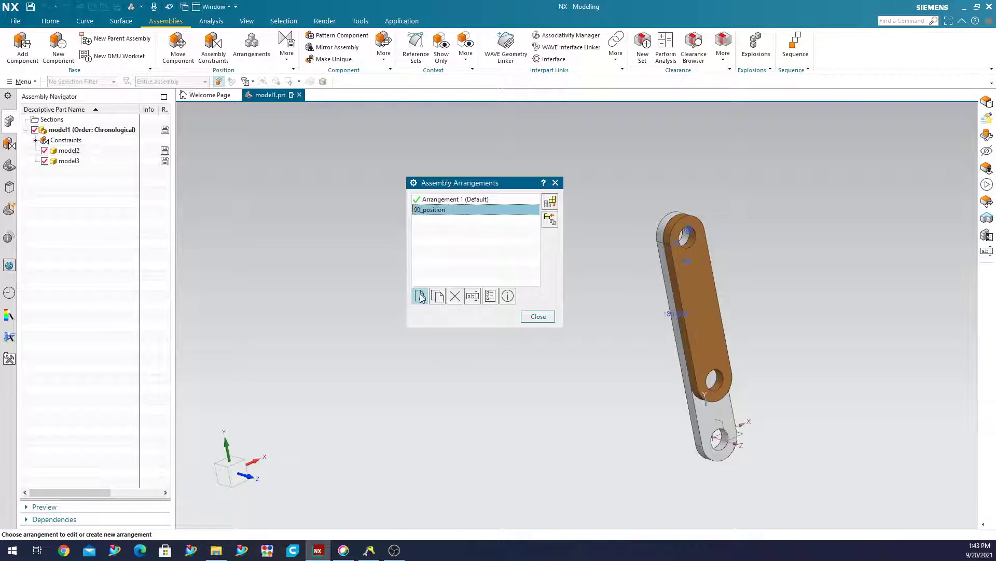
Step: Add another assembly arrangement named 270_position and finish editing the arrangements
{"action": "left_click", "coordinate": [420, 296]}
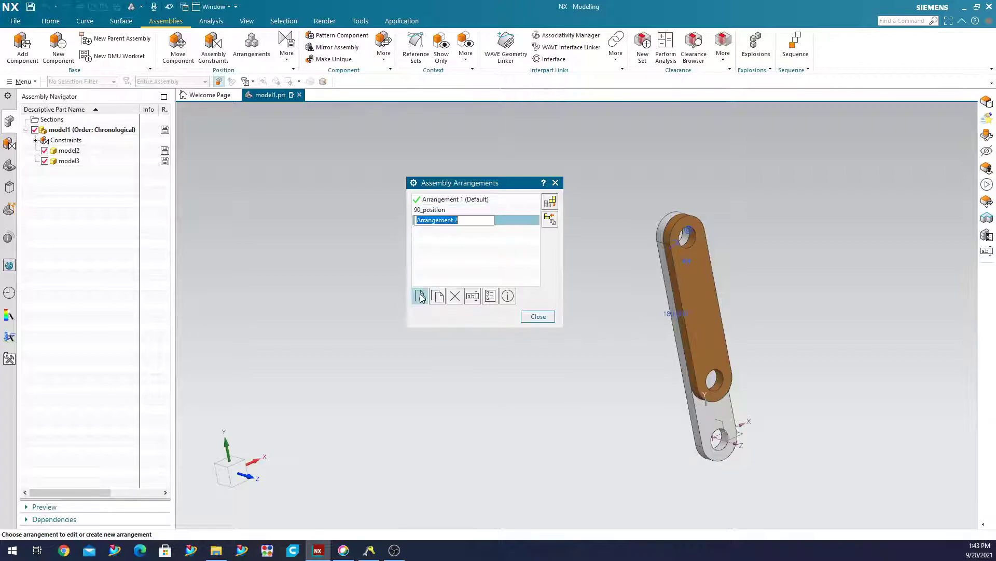
{"action": "type", "text": "270_position"}
{"action": "key", "text": "Return"}
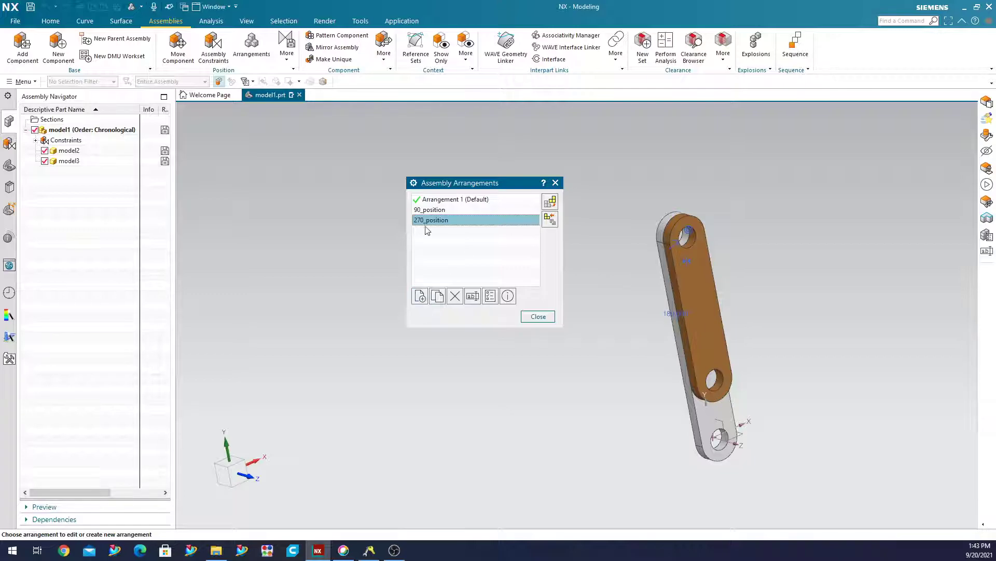
{"action": "left_click", "coordinate": [537, 317]}
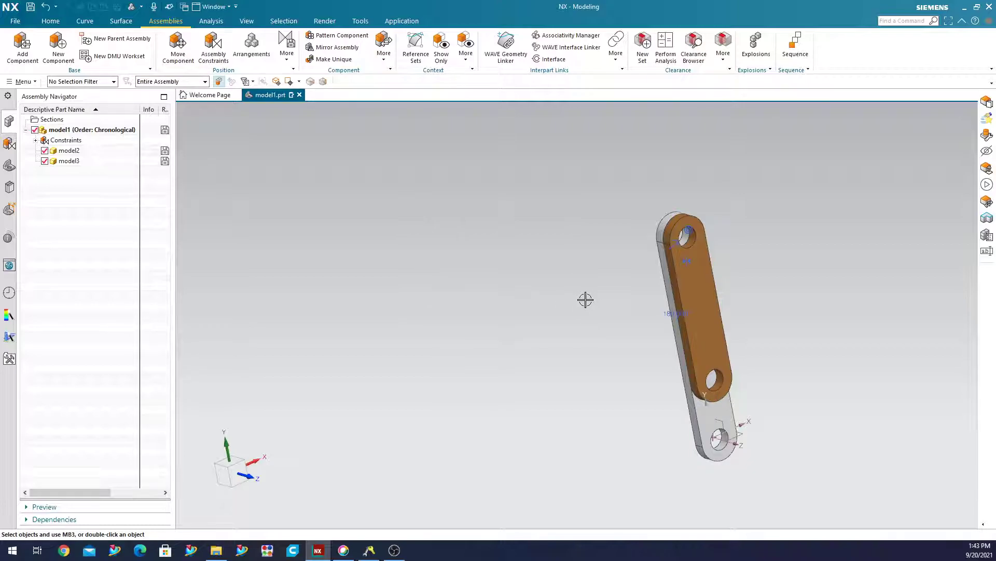
Step: Check the remaining degrees of freedom of the model2 component, then clear the selection
{"action": "middle_click_drag", "start_coordinate": [614, 274], "coordinate": [733, 289]}
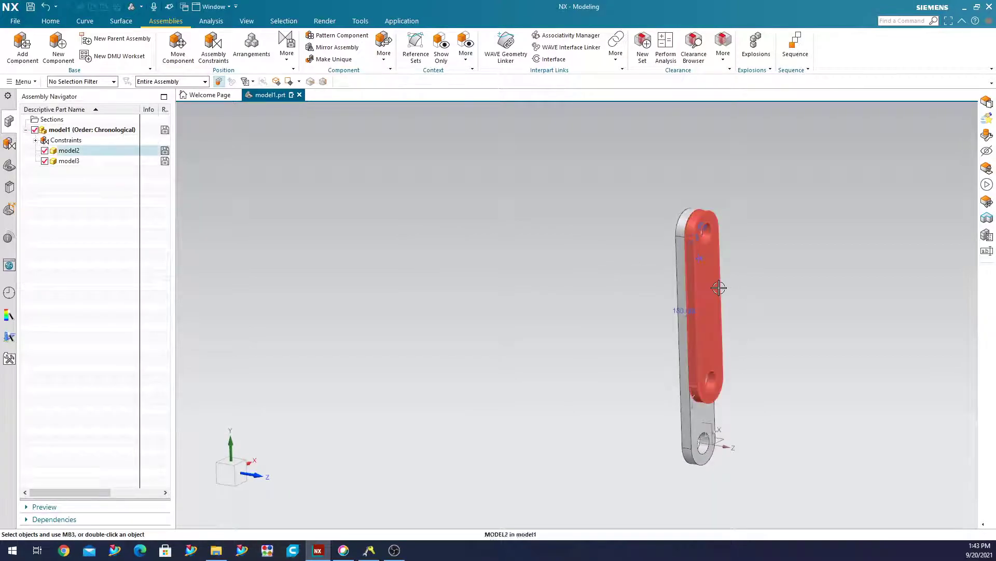
{"action": "left_click", "coordinate": [718, 285]}
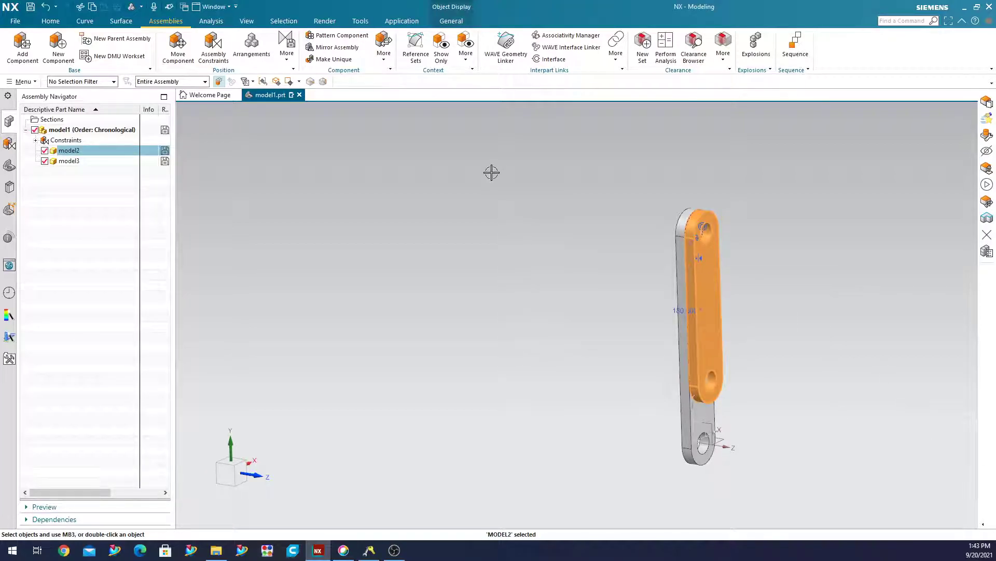
{"action": "left_click", "coordinate": [287, 49]}
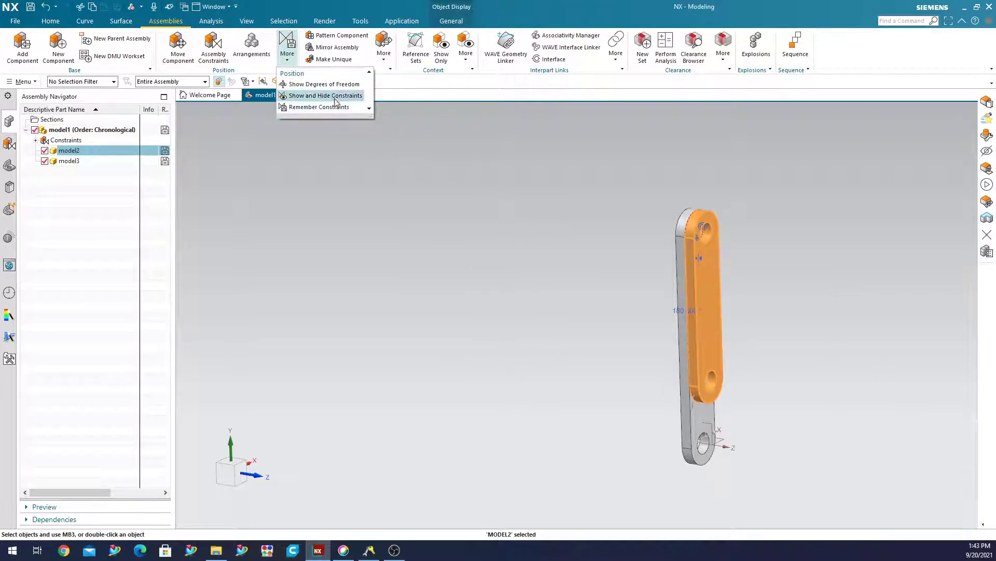
{"action": "left_click", "coordinate": [332, 84]}
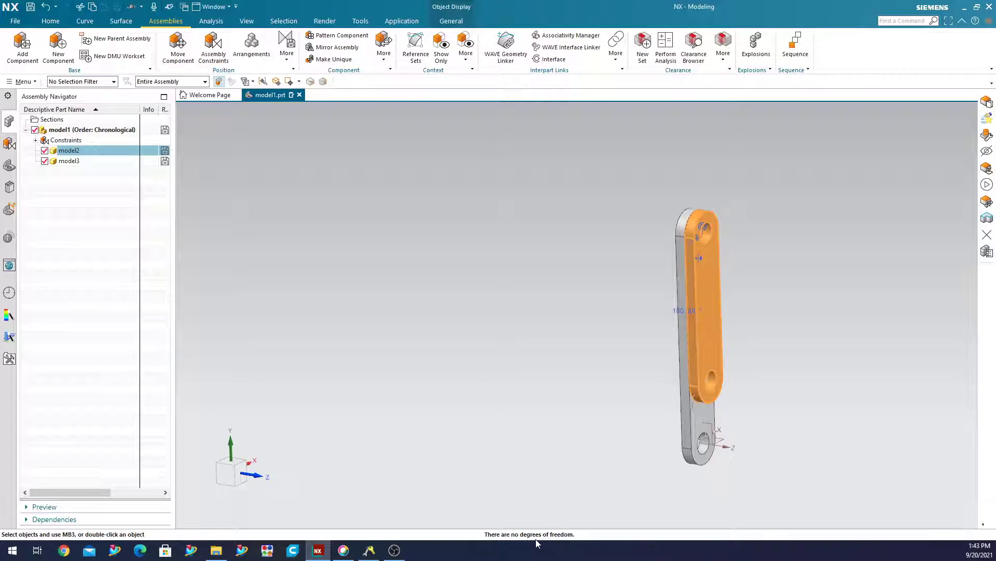
{"action": "key", "text": "ctrl"}
{"action": "key", "text": "ctrl"}
{"action": "key", "text": "ctrl"}
{"action": "key", "text": "ctrl"}
{"action": "key", "text": "ctrl"}
{"action": "key", "text": "ctrl"}
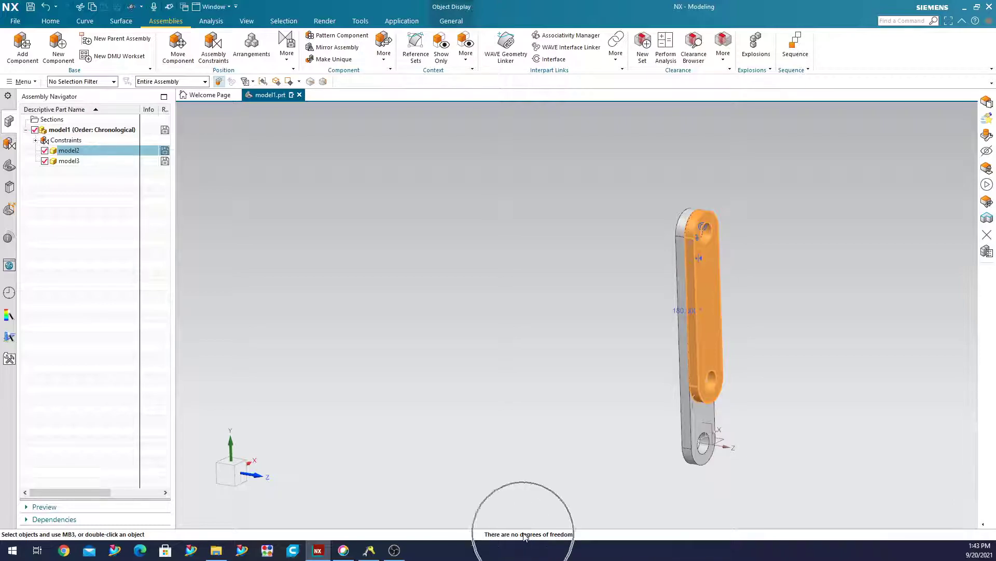
{"action": "key", "text": "ctrl"}
{"action": "key", "text": "ctrl"}
{"action": "key", "text": "Escape"}
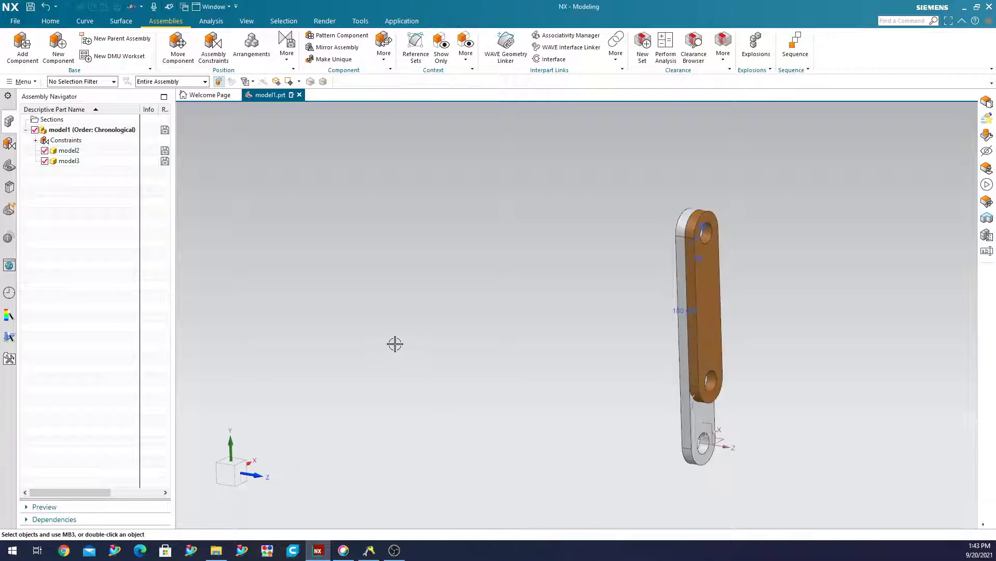
Step: Make the Angle constraint between model2 and model3 arrangement specific in the default Arrangement 1
{"action": "key", "text": "ctrl"}
{"action": "key", "text": "ctrl"}
{"action": "key", "text": "ctrl"}
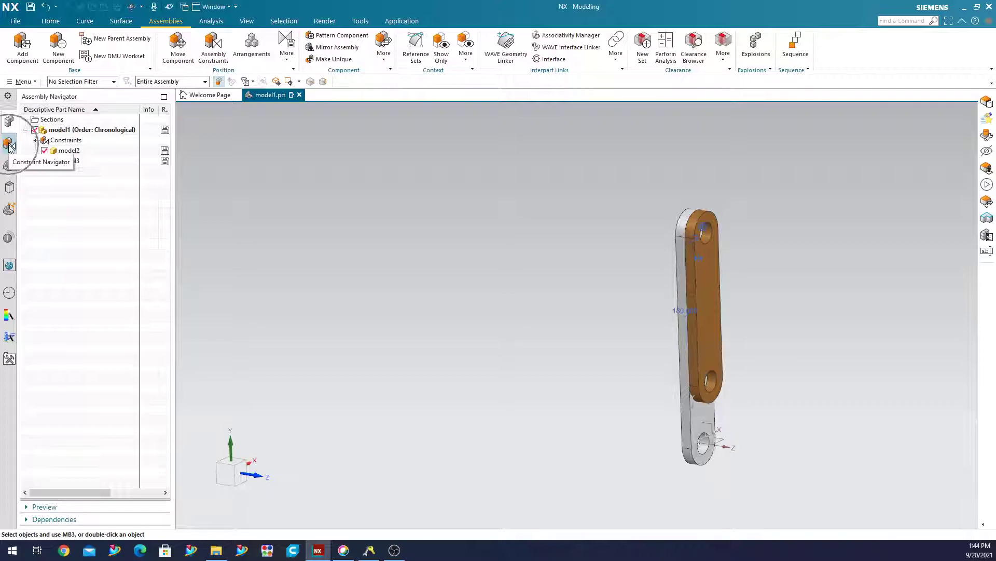
{"action": "left_click", "coordinate": [10, 146]}
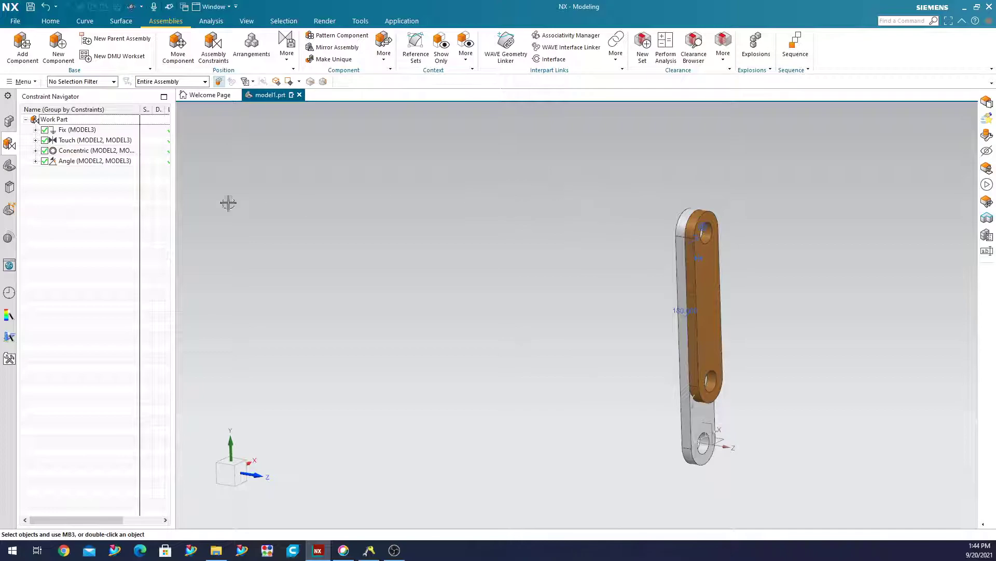
{"action": "left_click", "coordinate": [95, 161]}
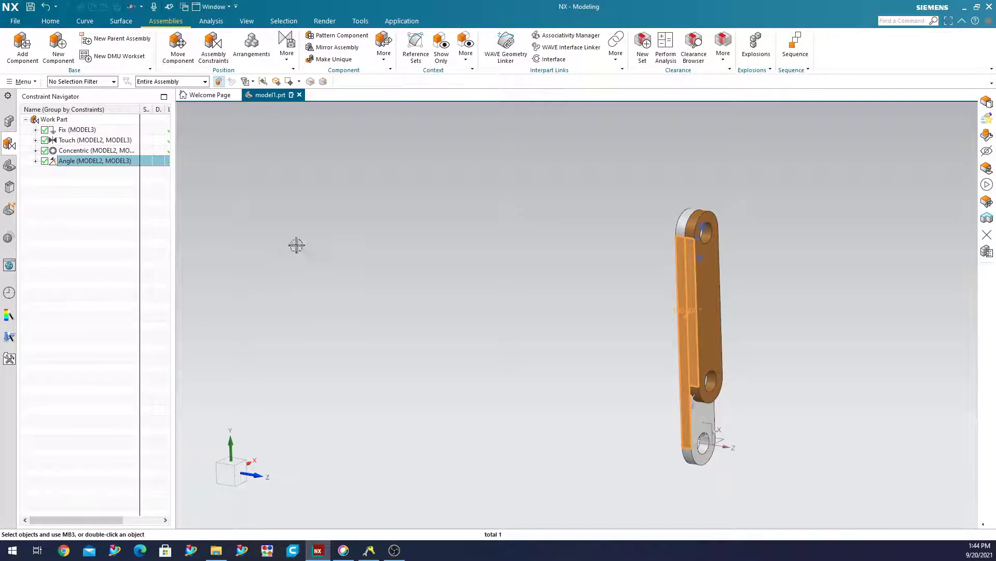
{"action": "right_click", "coordinate": [108, 166]}
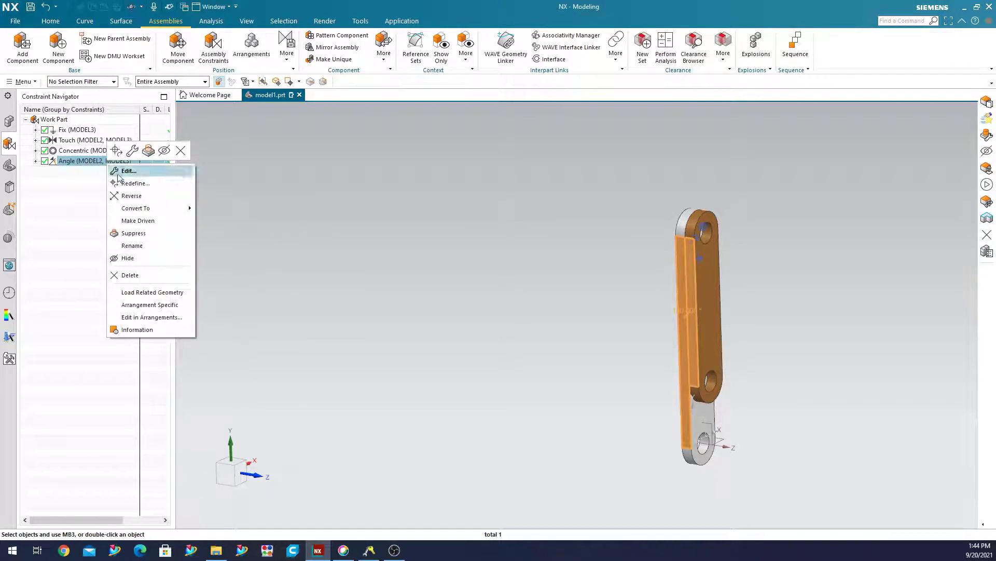
{"action": "left_click", "coordinate": [176, 307]}
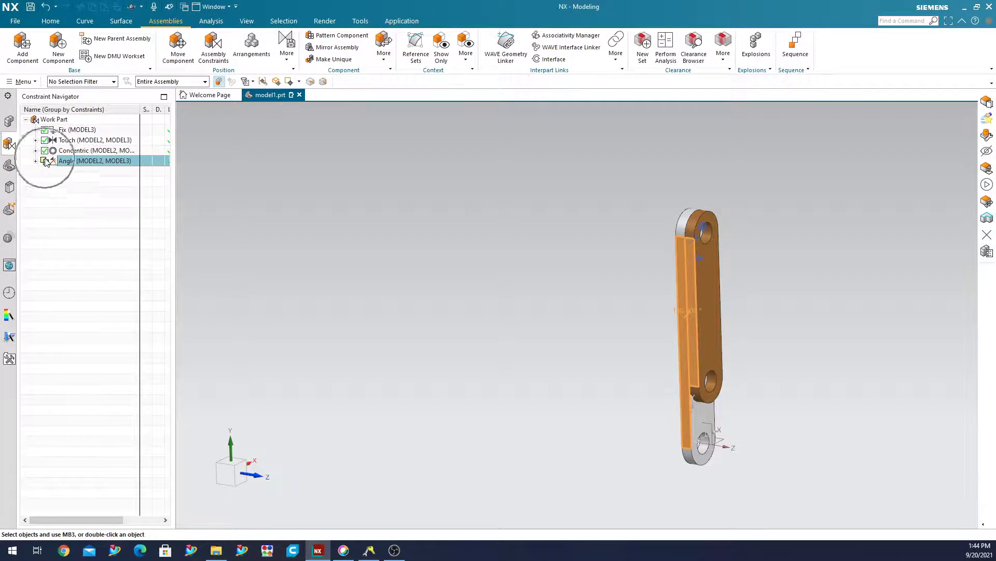
Step: Make 90_position the active assembly arrangement
{"action": "mouse_move", "coordinate": [553, 255]}
{"action": "middle_mouse_down"}
{"action": "mouse_move", "coordinate": [530, 255]}
{"action": "mouse_move", "coordinate": [559, 244]}
{"action": "middle_mouse_up"}
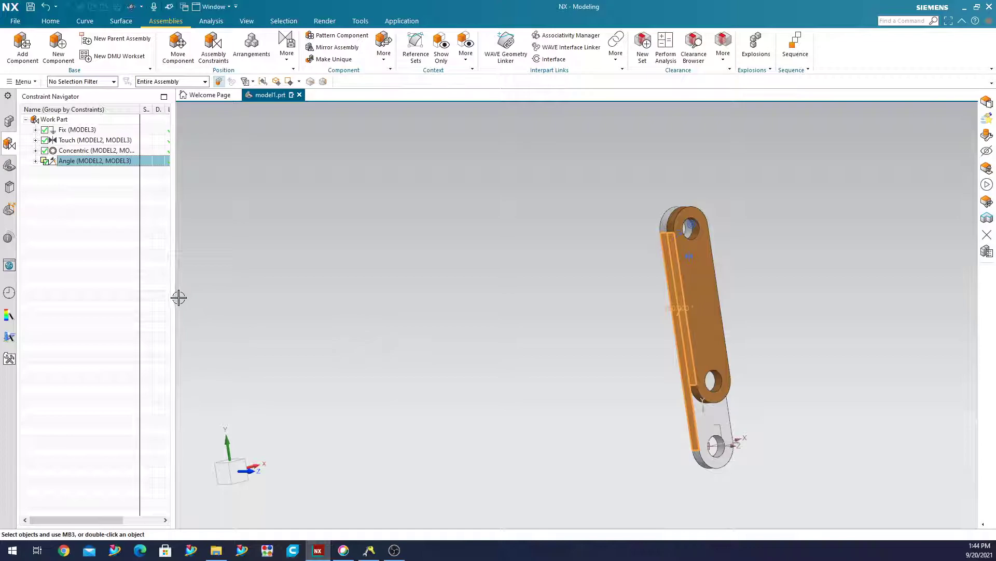
{"action": "left_click", "coordinate": [249, 51]}
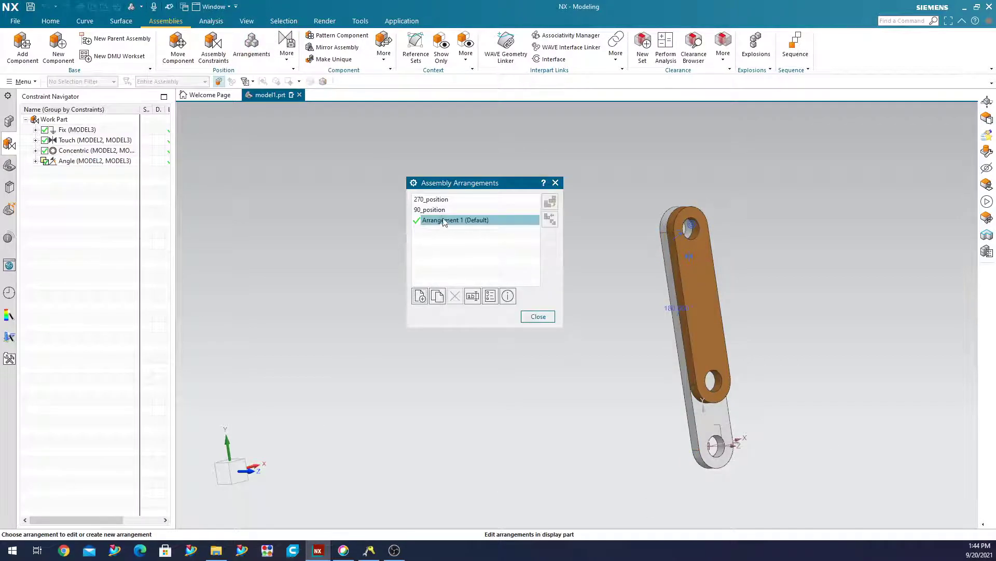
{"action": "double_click", "coordinate": [438, 210]}
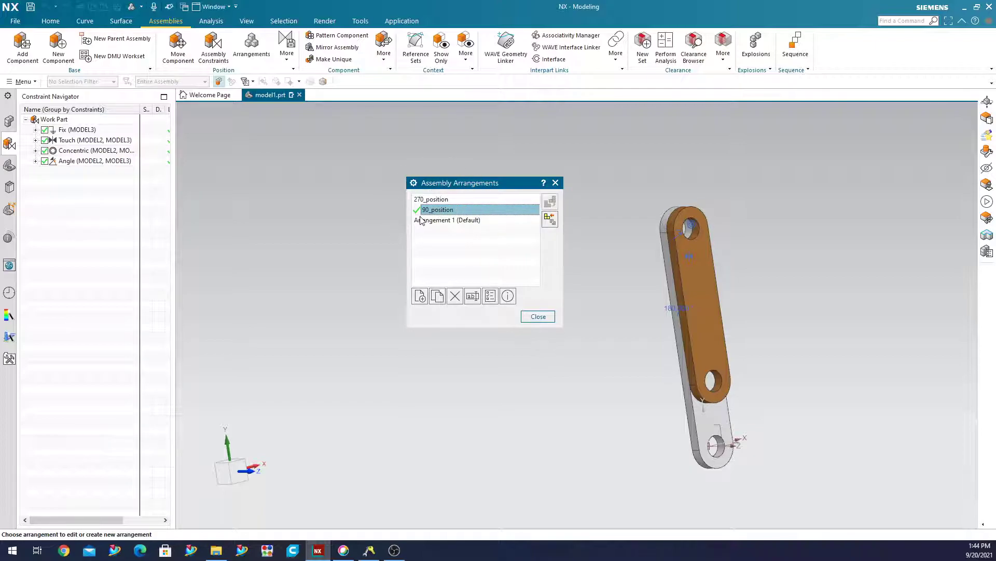
{"action": "left_click", "coordinate": [552, 315]}
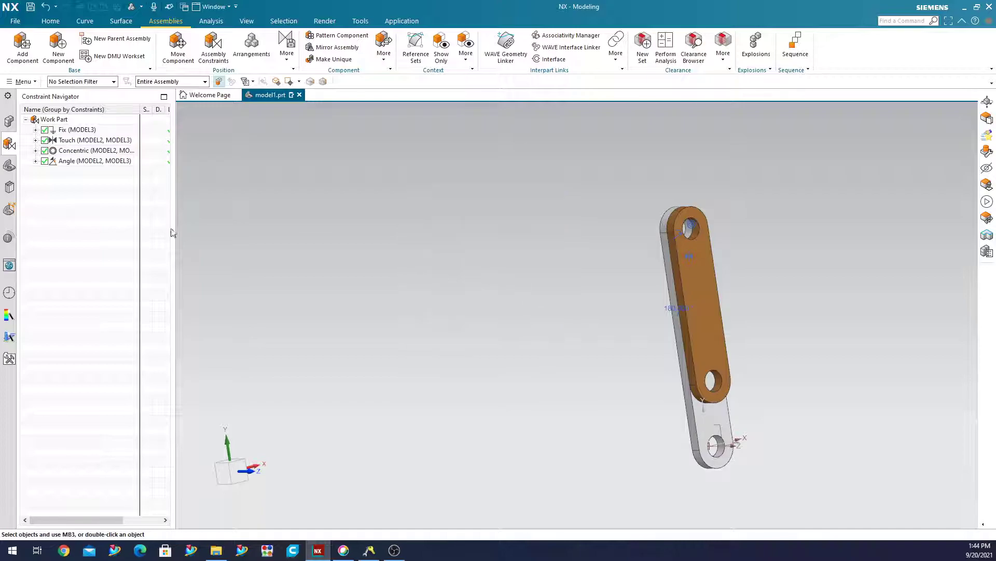
Step: Make the model2–model3 Angle constraint arrangement specific within the 90_position arrangement
{"action": "left_click", "coordinate": [96, 162]}
{"action": "right_click", "coordinate": [96, 167]}
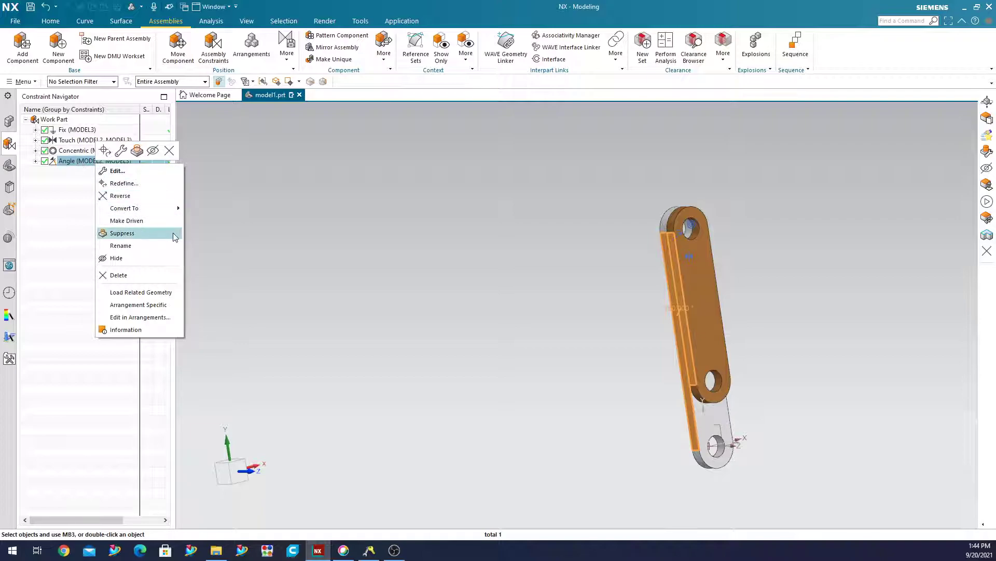
{"action": "left_click", "coordinate": [165, 306]}
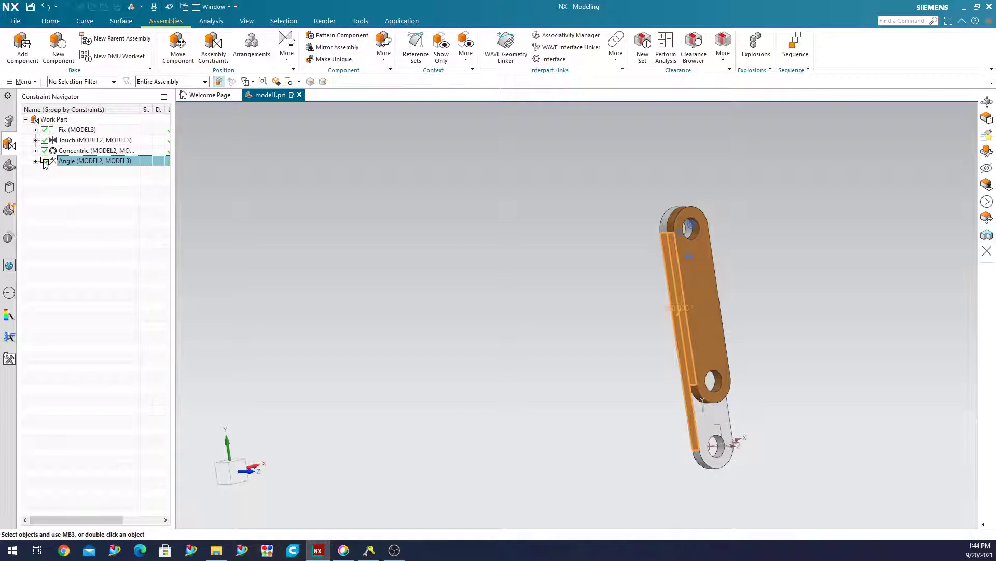
Step: Set the Angle constraint to 90 degrees in the 90_position arrangement, with the Arrangements setting on Apply to Used
{"action": "double_click", "coordinate": [105, 162]}
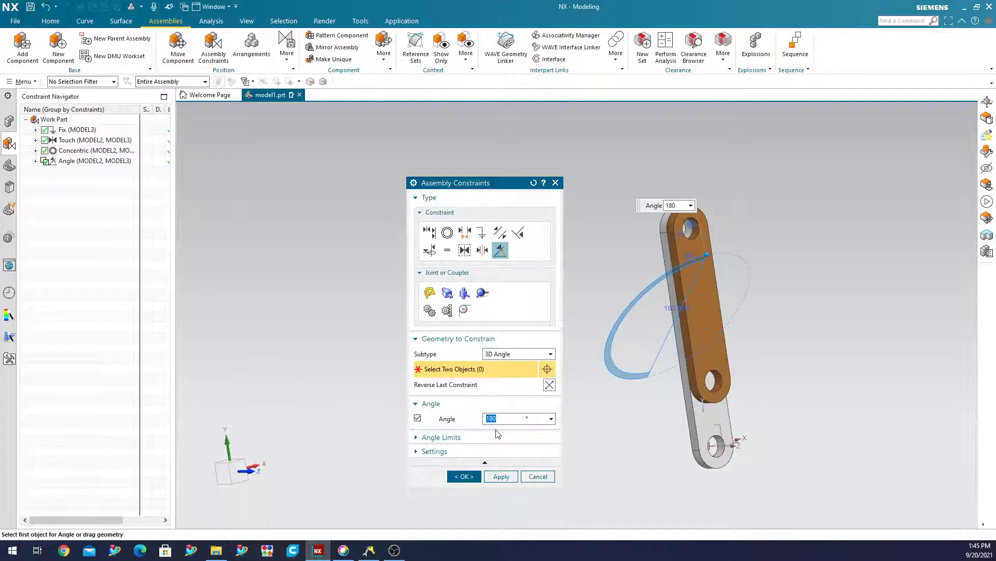
{"action": "type", "text": "90"}
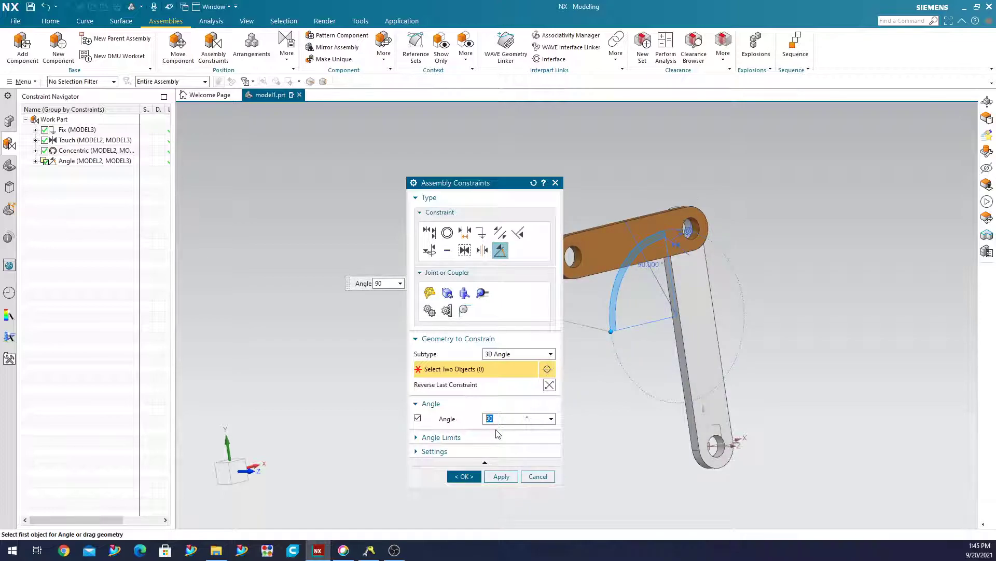
{"action": "left_click_drag", "start_coordinate": [468, 188], "coordinate": [396, 115]}
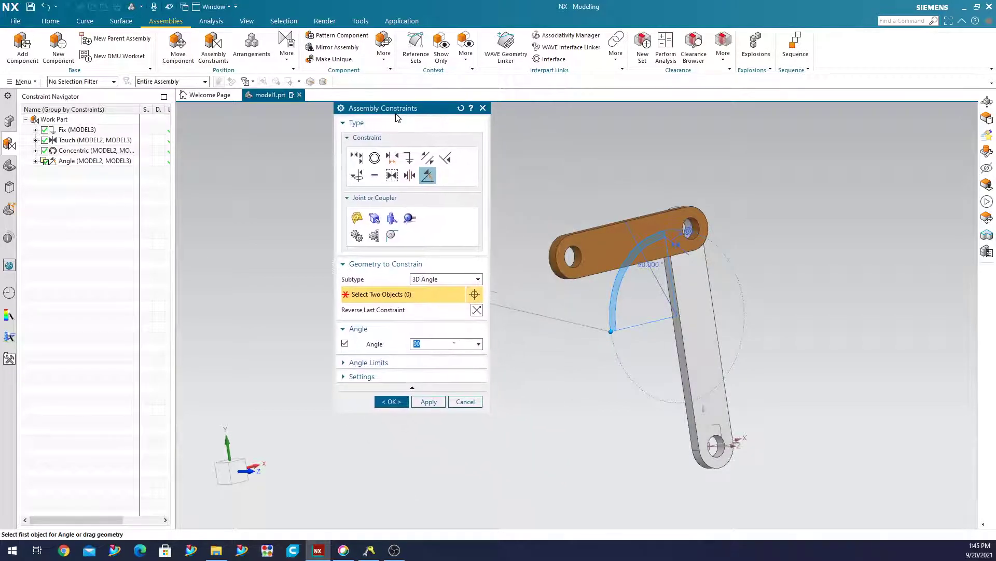
{"action": "left_click", "coordinate": [372, 377]}
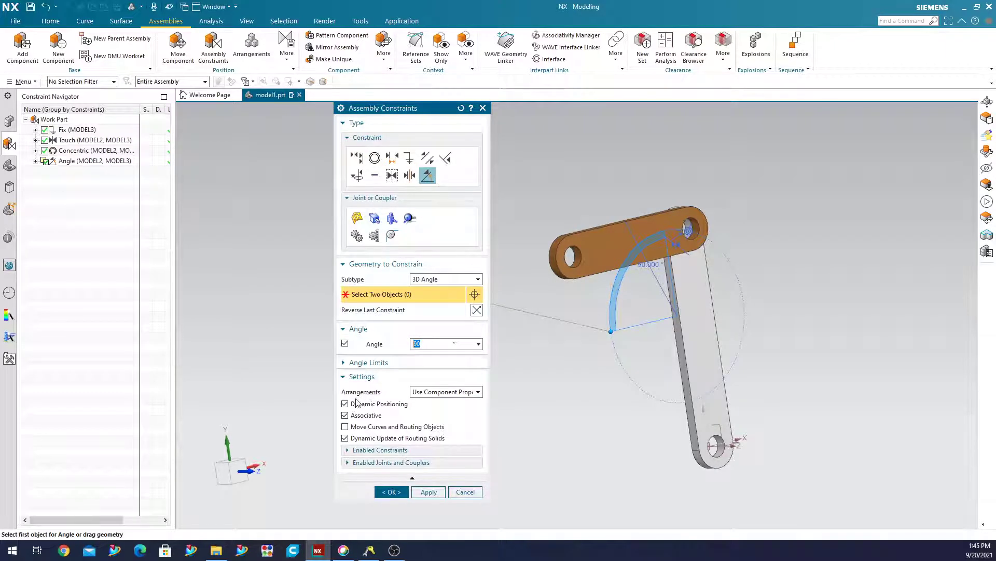
{"action": "left_click", "coordinate": [435, 392]}
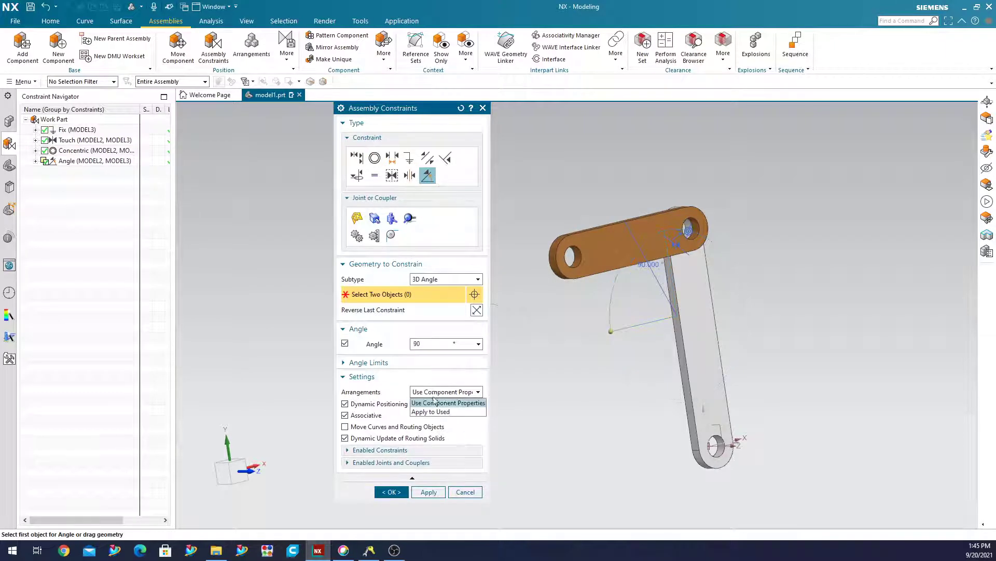
{"action": "left_click", "coordinate": [434, 412]}
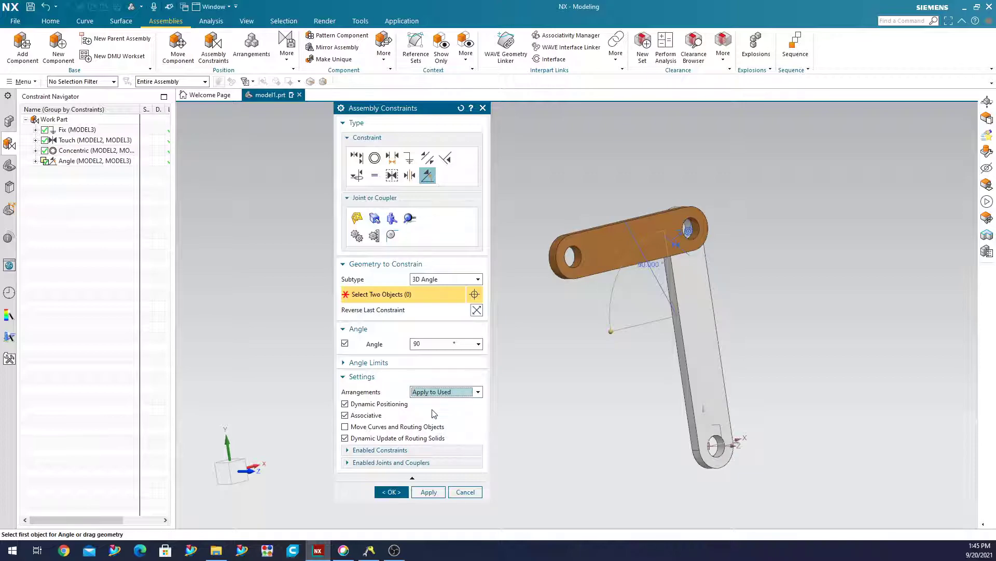
{"action": "left_click", "coordinate": [392, 491]}
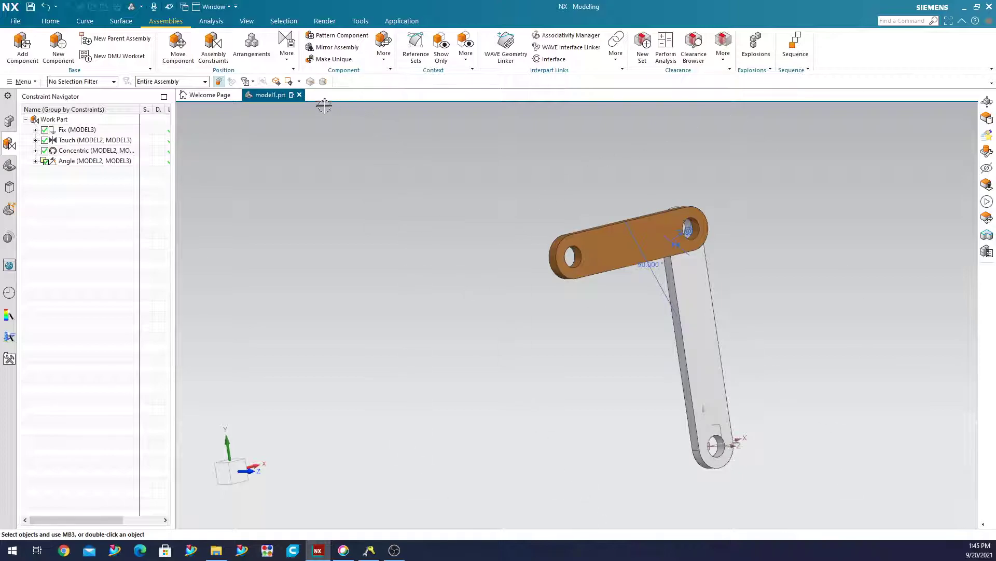
Step: Make 270_position the active assembly arrangement
{"action": "left_click", "coordinate": [250, 58]}
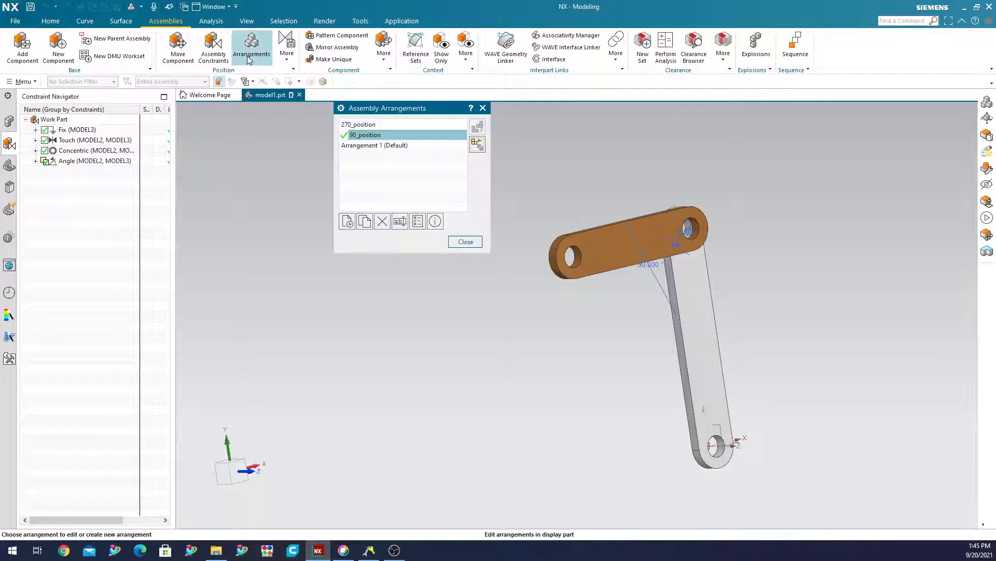
{"action": "left_click", "coordinate": [366, 125]}
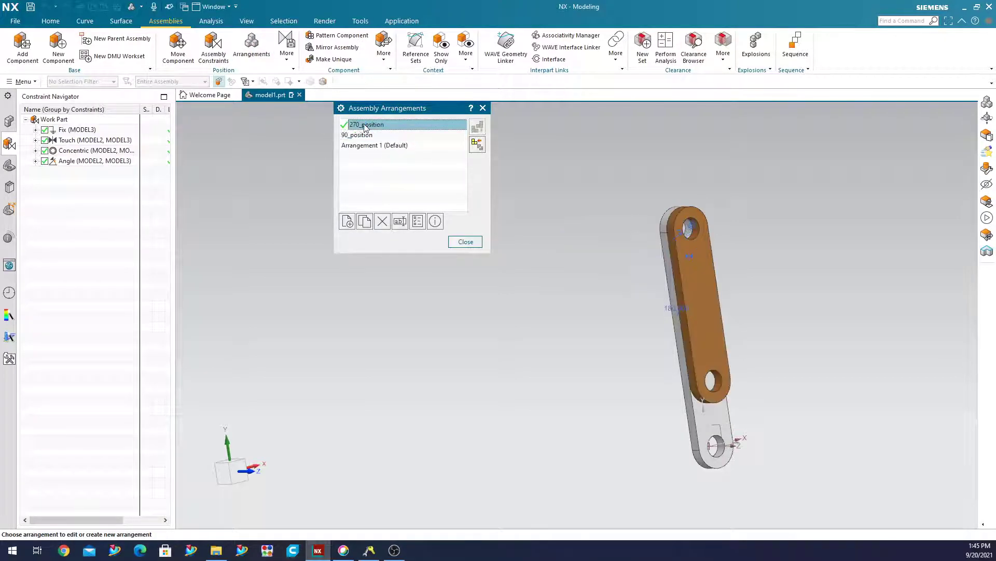
{"action": "left_click", "coordinate": [466, 242]}
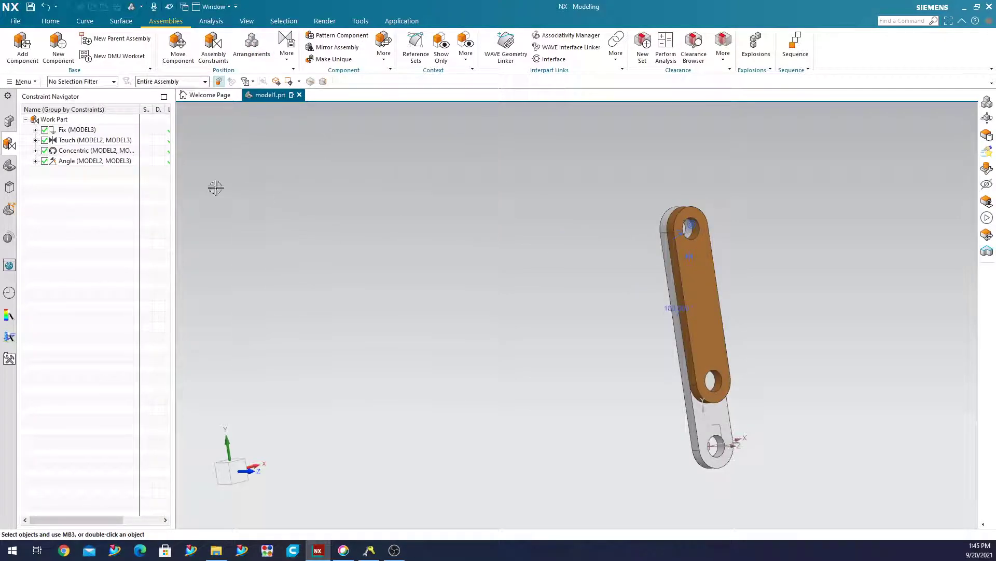
Step: Make the model2–model3 Angle constraint arrangement specific in the 270_position arrangement and set its angle to 270 degrees
{"action": "right_click", "coordinate": [121, 164]}
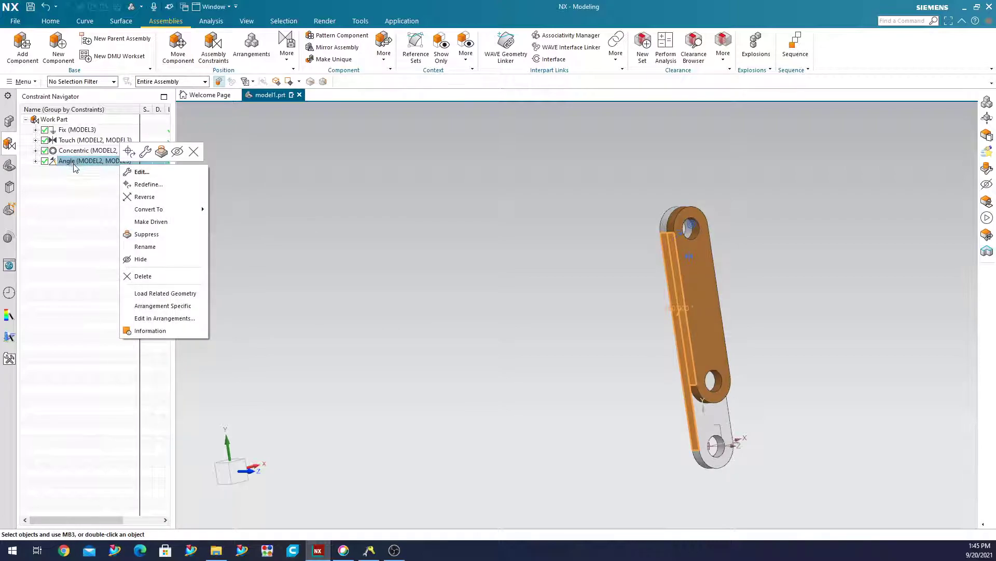
{"action": "left_click", "coordinate": [177, 306]}
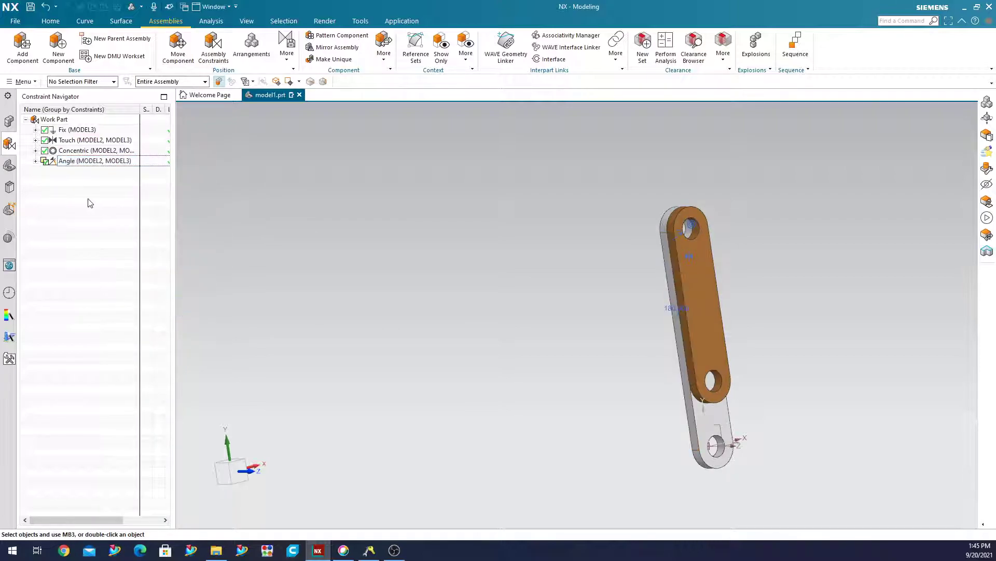
{"action": "right_click", "coordinate": [91, 162]}
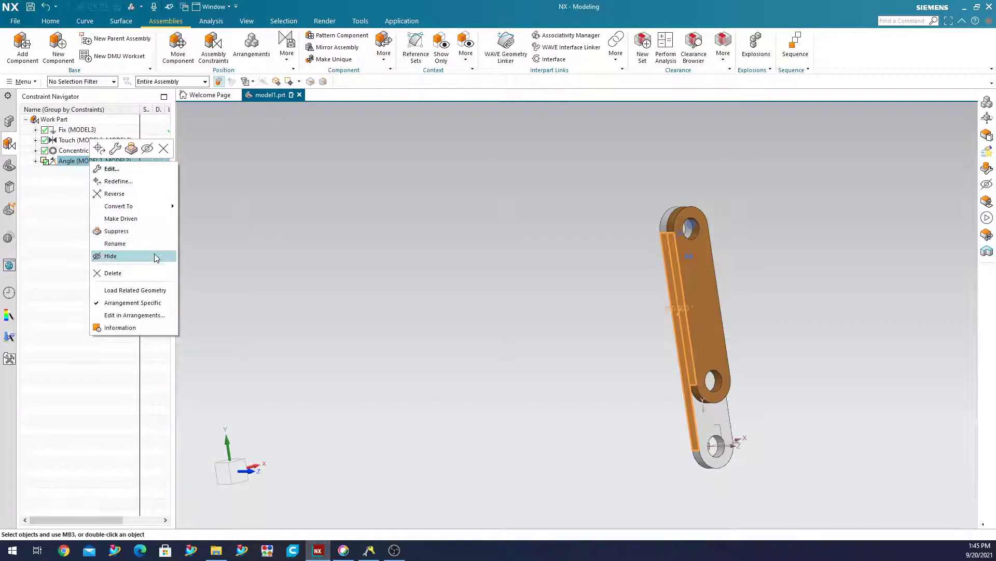
{"action": "left_click", "coordinate": [111, 169]}
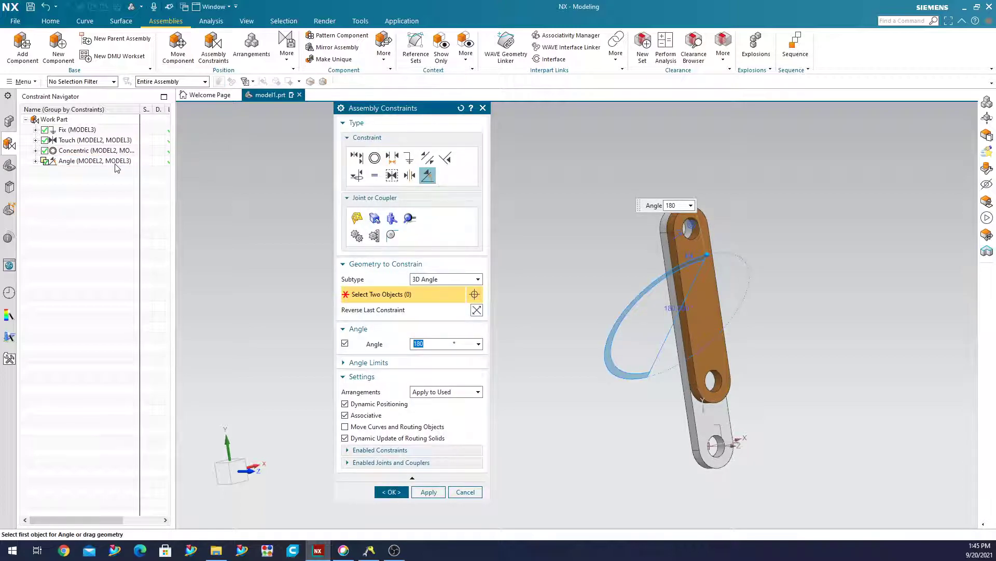
{"action": "type", "text": "270"}
{"action": "key", "text": "Return"}
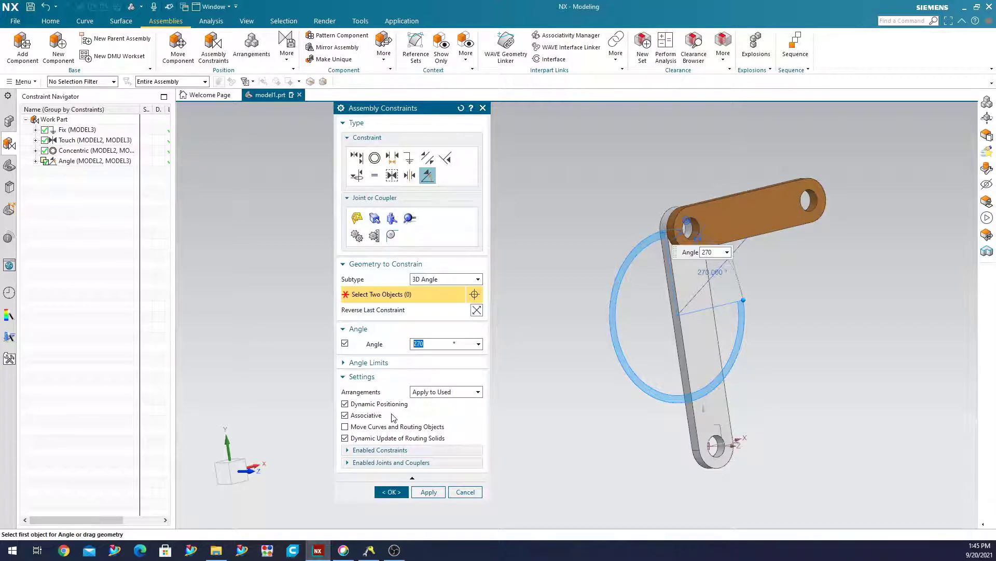
{"action": "left_click", "coordinate": [391, 491]}
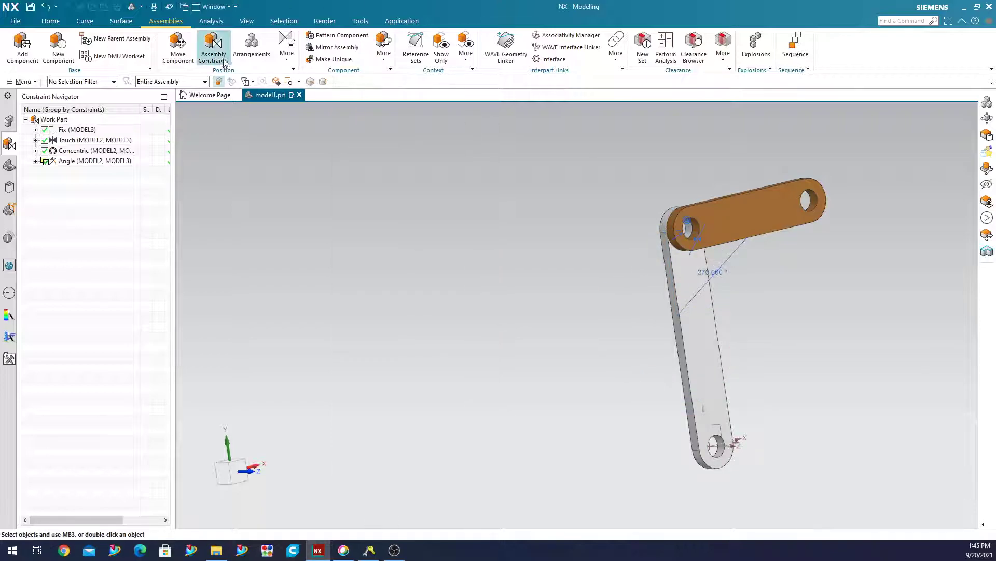
Step: Compare the link positions by repeatedly activating Arrangement 1, 90_position and 270_position in turn, finishing with 270_position active
{"action": "left_click", "coordinate": [251, 47]}
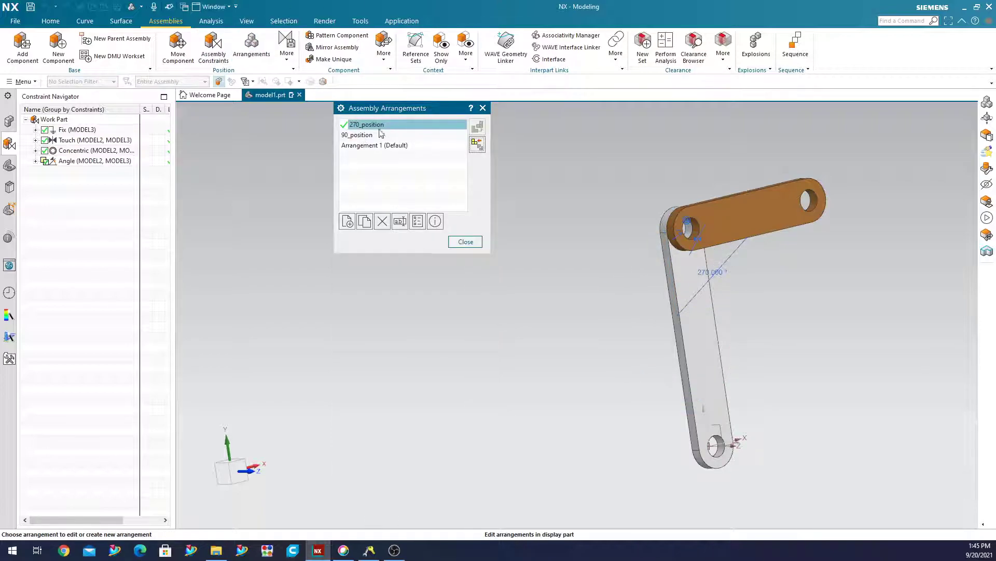
{"action": "double_click", "coordinate": [377, 145]}
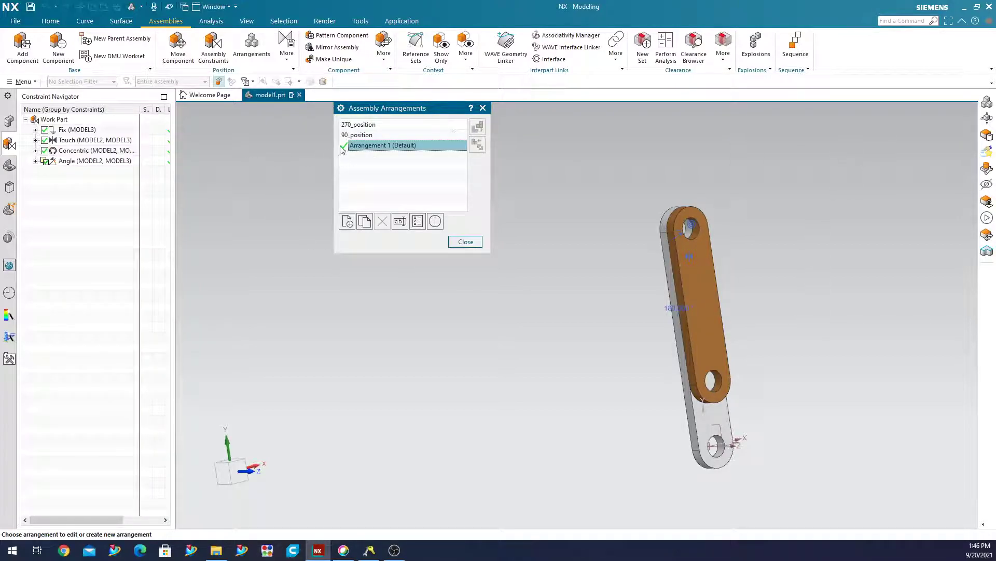
{"action": "double_click", "coordinate": [363, 134]}
{"action": "double_click", "coordinate": [367, 124]}
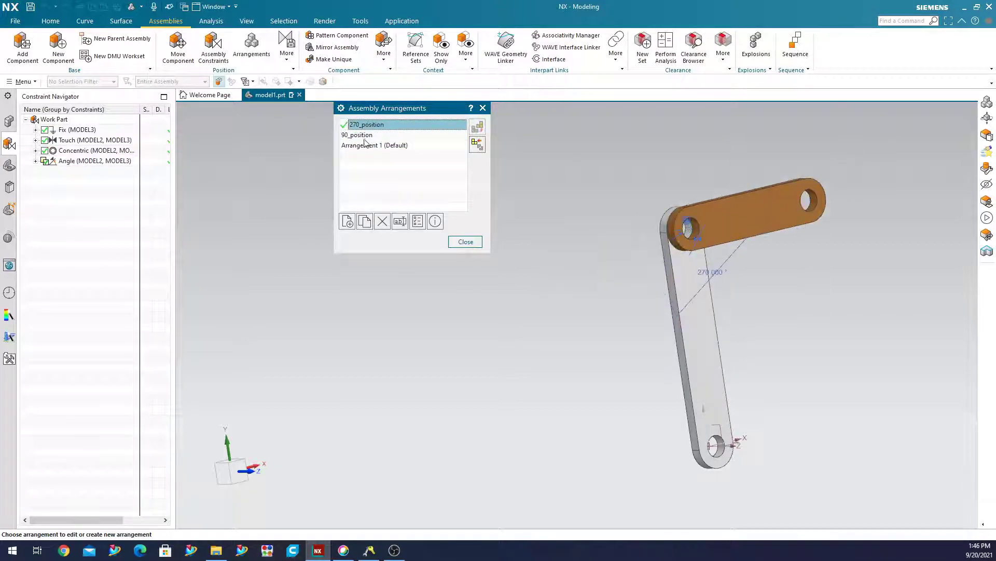
{"action": "double_click", "coordinate": [365, 135]}
{"action": "double_click", "coordinate": [366, 145]}
{"action": "double_click", "coordinate": [366, 134]}
{"action": "double_click", "coordinate": [366, 125]}
{"action": "double_click", "coordinate": [358, 136]}
{"action": "double_click", "coordinate": [369, 146]}
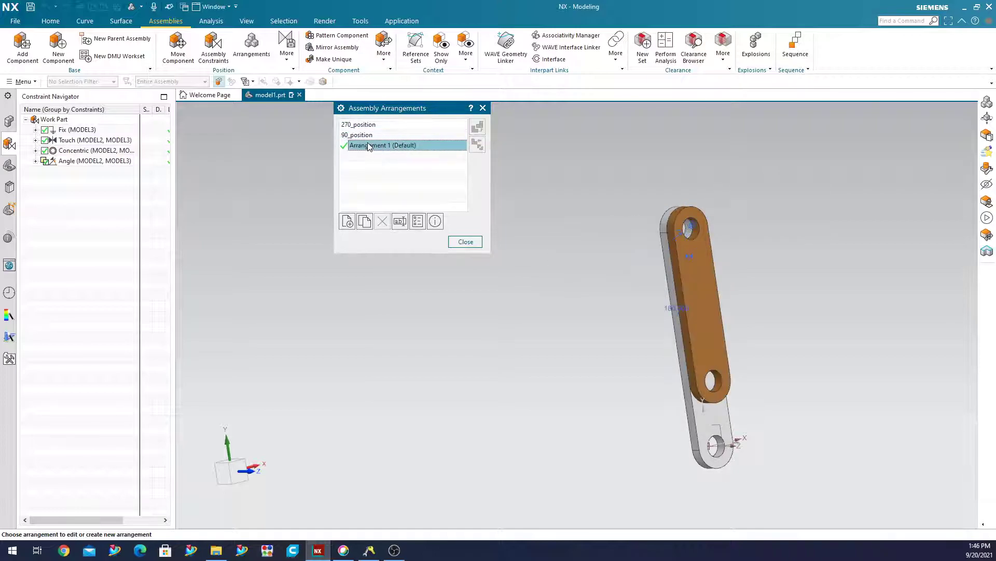
{"action": "double_click", "coordinate": [366, 135]}
{"action": "double_click", "coordinate": [366, 125]}
{"action": "double_click", "coordinate": [366, 135]}
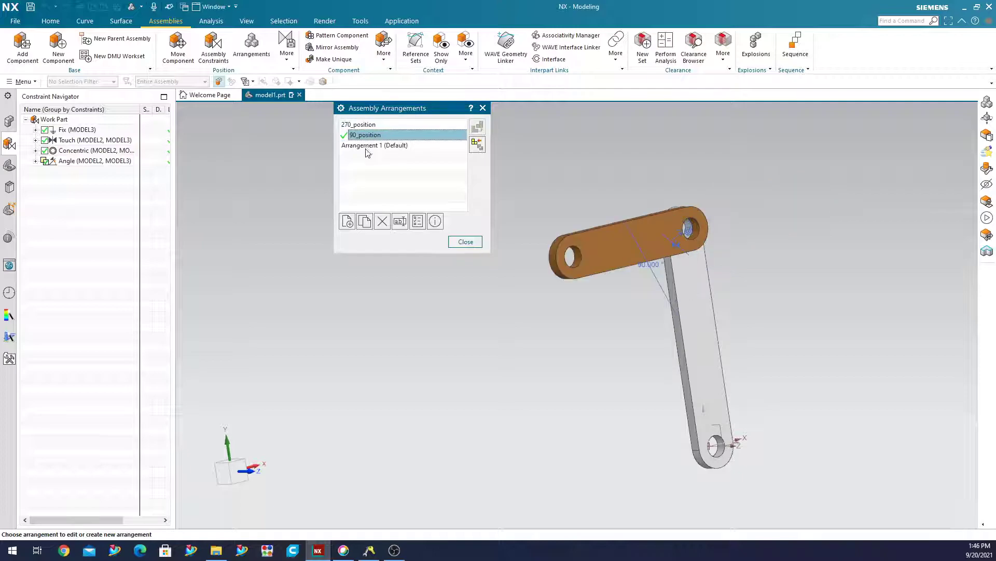
{"action": "double_click", "coordinate": [368, 146]}
{"action": "double_click", "coordinate": [366, 135]}
{"action": "double_click", "coordinate": [367, 125]}
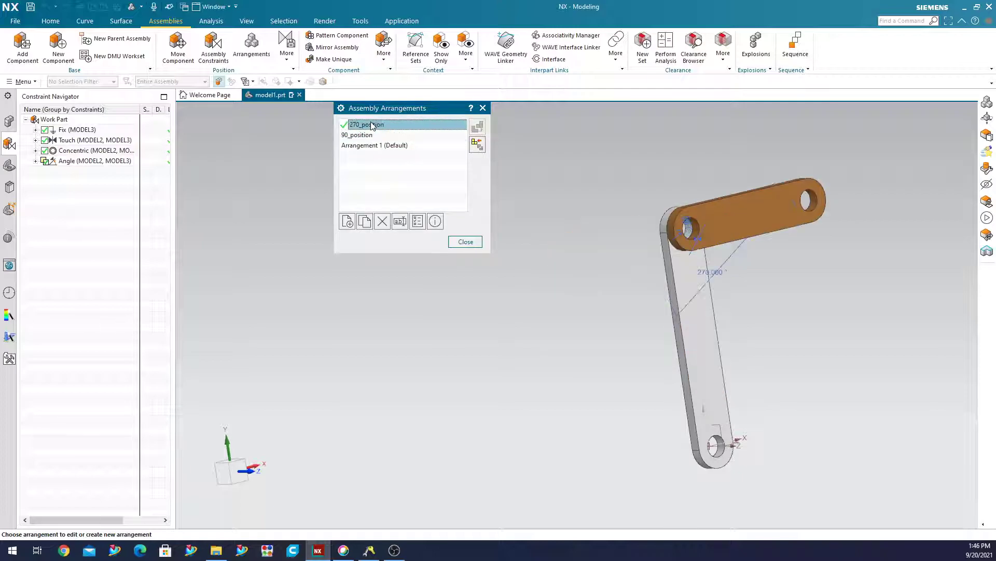
{"action": "left_click", "coordinate": [466, 242]}
{"action": "middle_click_drag", "start_coordinate": [789, 297], "coordinate": [849, 298]}
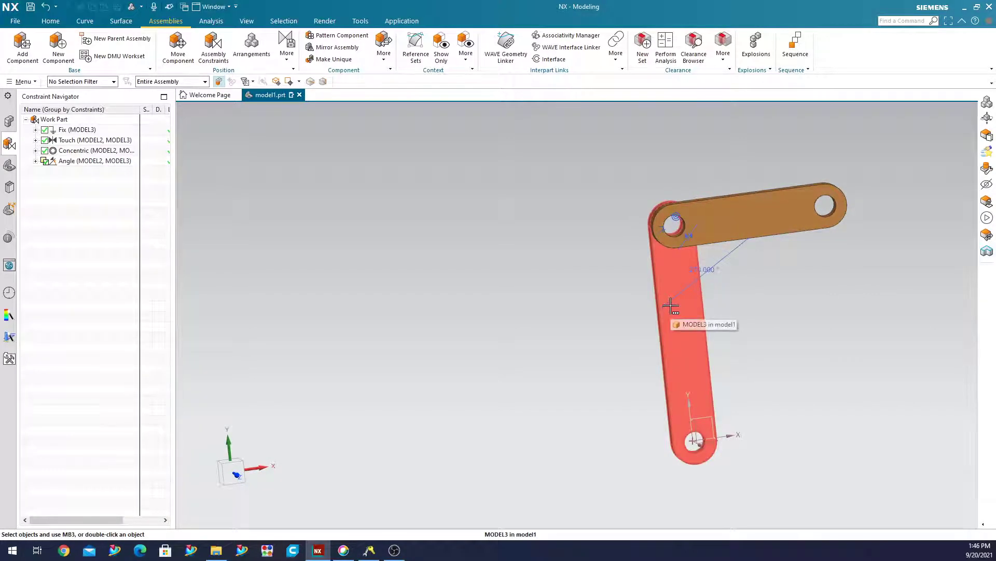